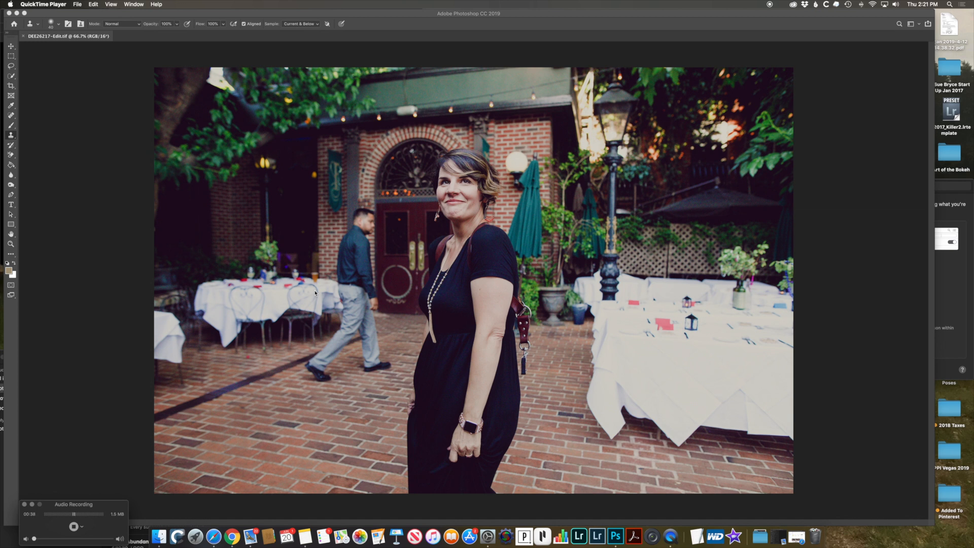
Switch to Photoshop and start recording after the last Flatten Image command of the "b&w | 3200 copy" action.
left_click(615, 536)
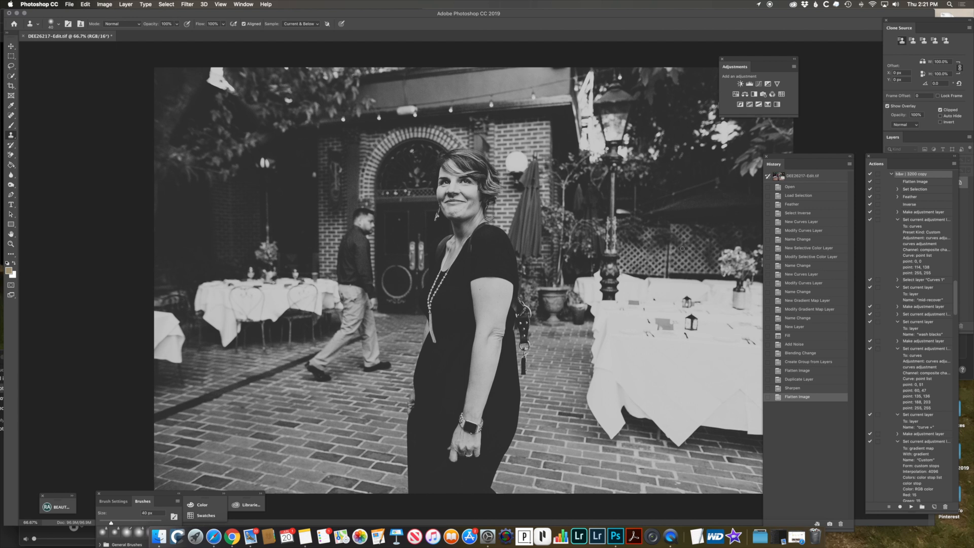
scroll(923, 276, "down", 8)
scroll(923, 277, "down", 2)
scroll(908, 351, "down", 4)
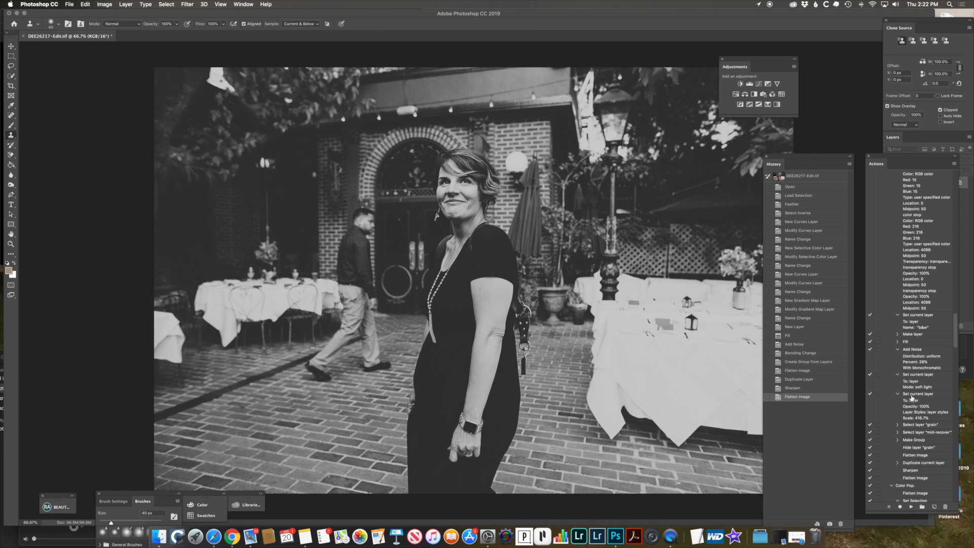
left_click(913, 479)
left_click(901, 507)
Export the image with Save for Web as a JPEG into the Batch folder on the Desktop, keeping the name DEE26217-Edit.jpg.
left_click(70, 4)
mouse_move(120, 102)
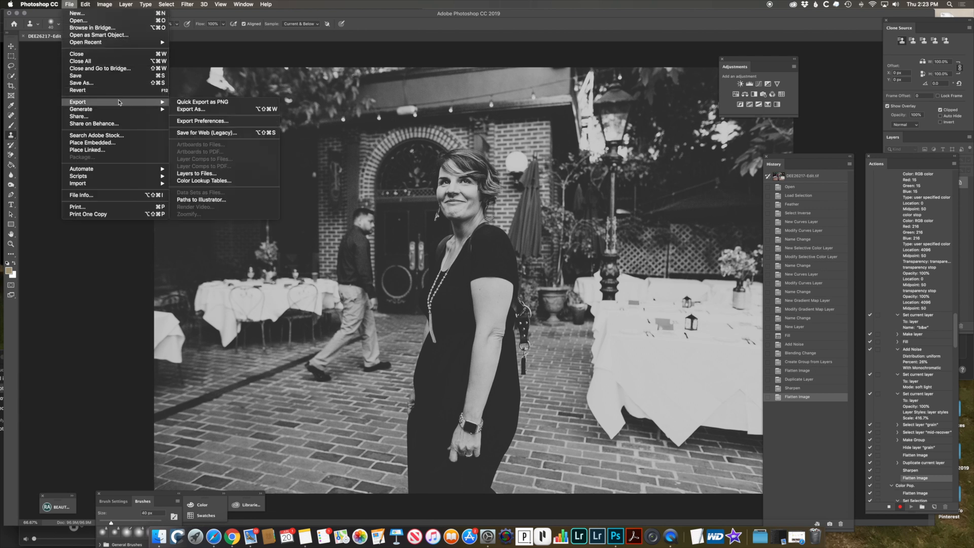
left_click(227, 134)
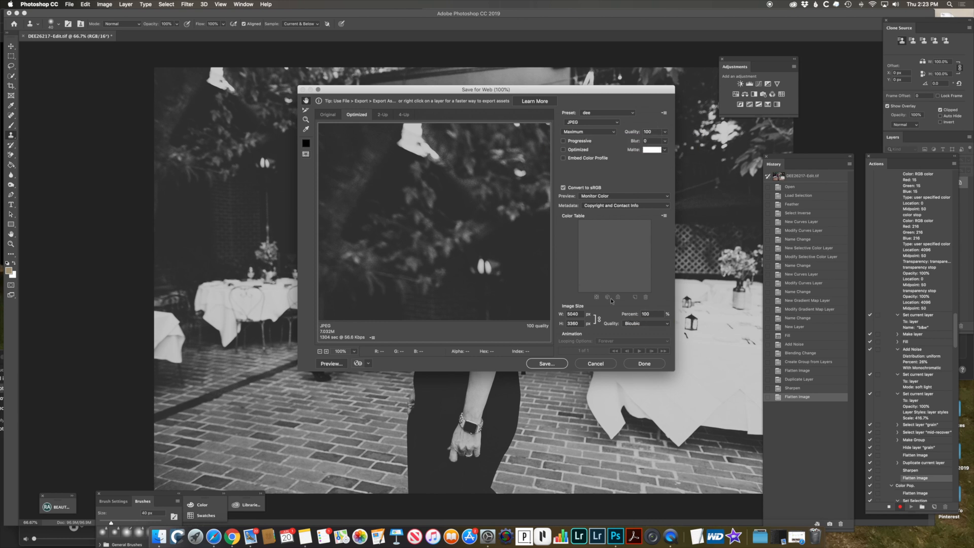
left_click(548, 364)
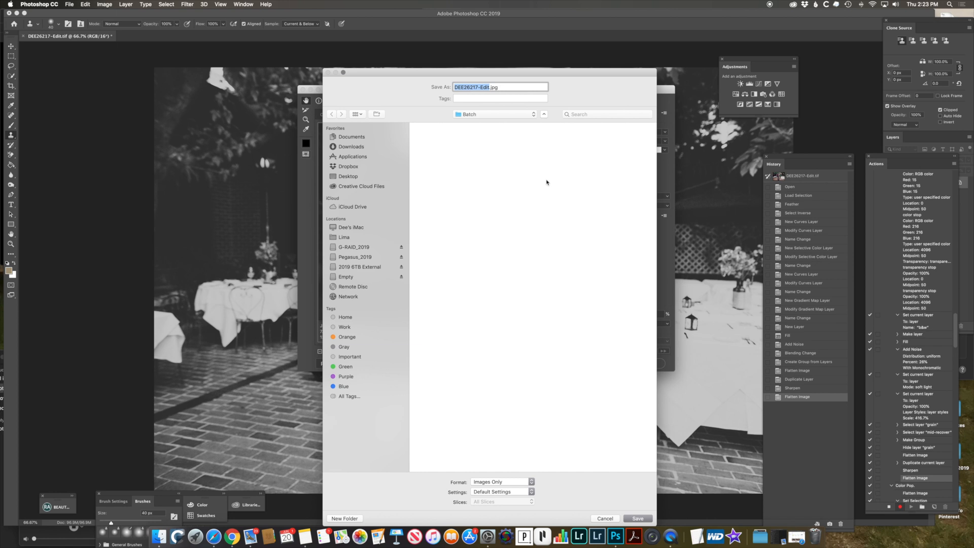
left_click(348, 178)
scroll(544, 201, "down", 2)
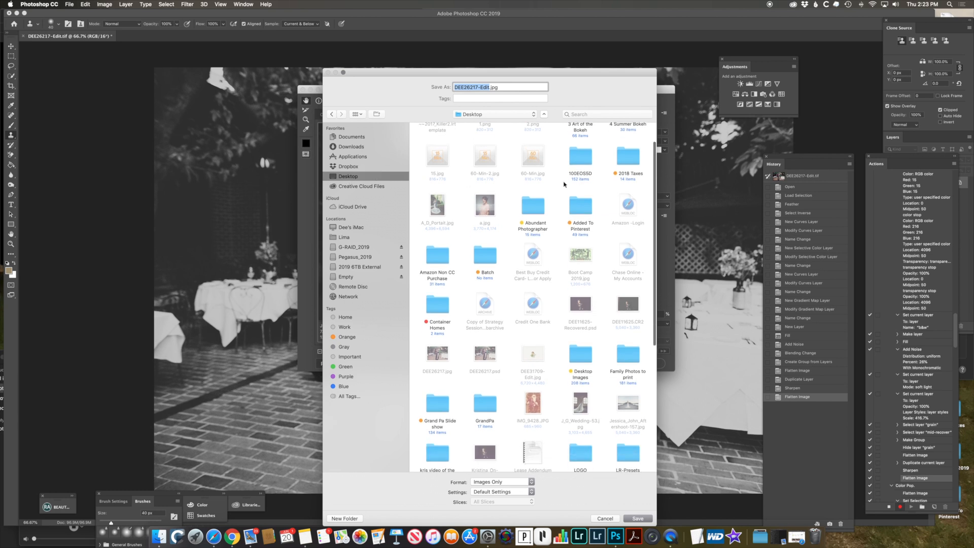
left_click(486, 240)
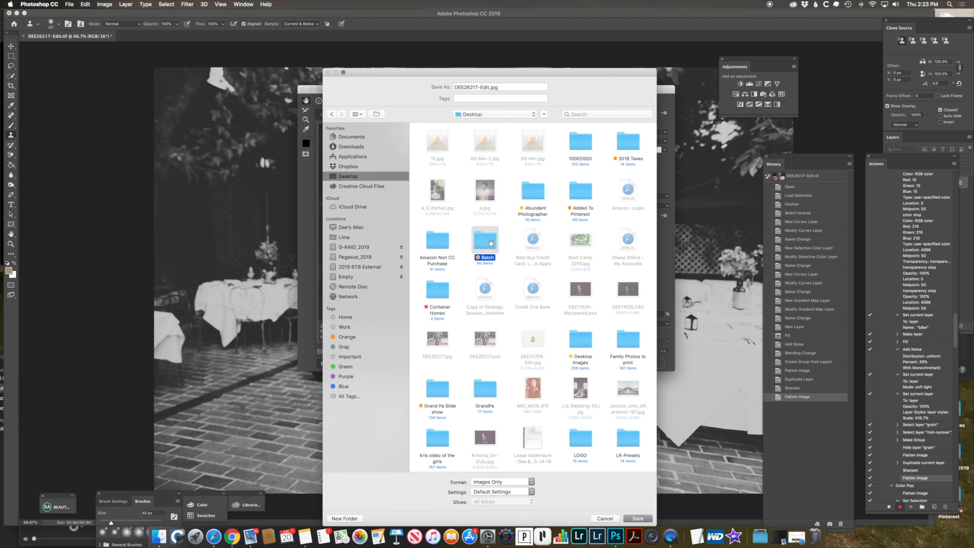
double_click(495, 242)
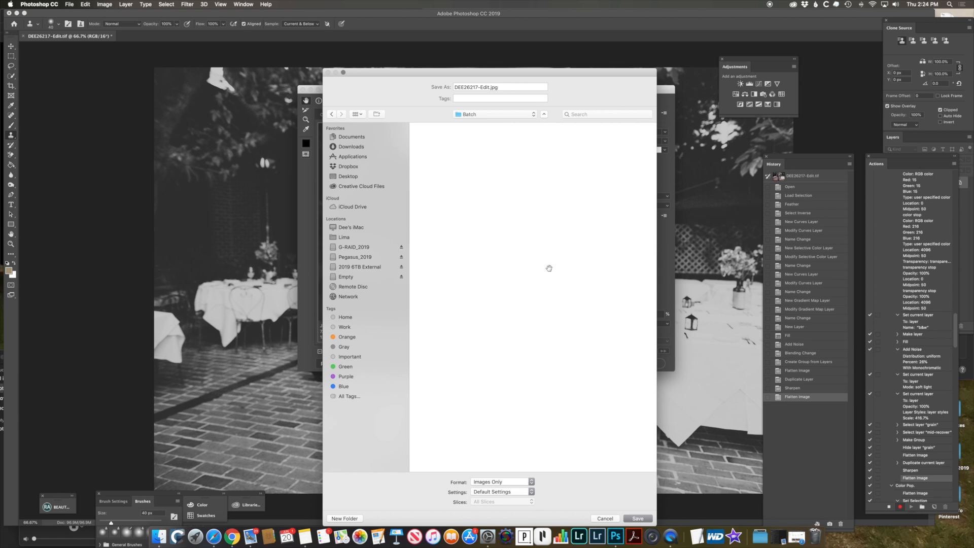
left_click(639, 517)
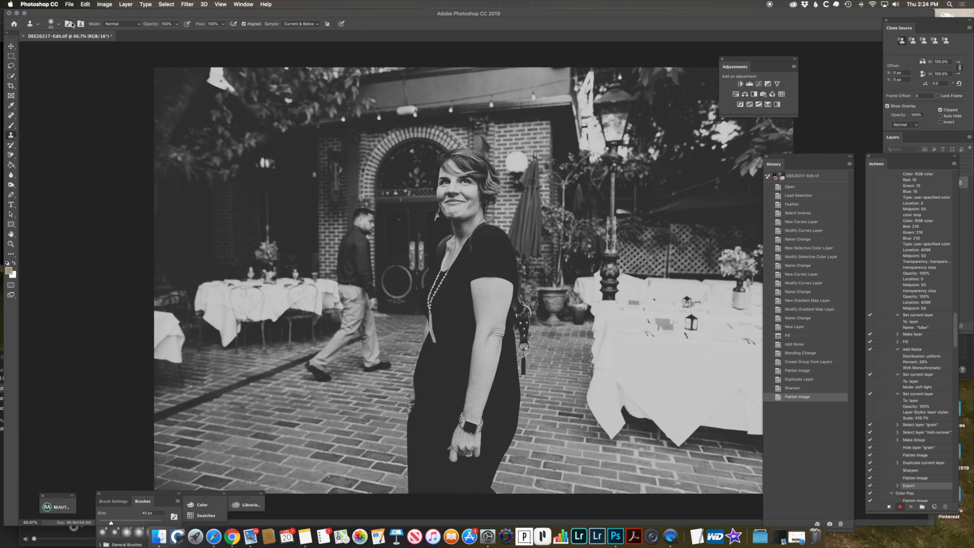
Close the image without saving its changes and stop recording the action.
left_click(69, 5)
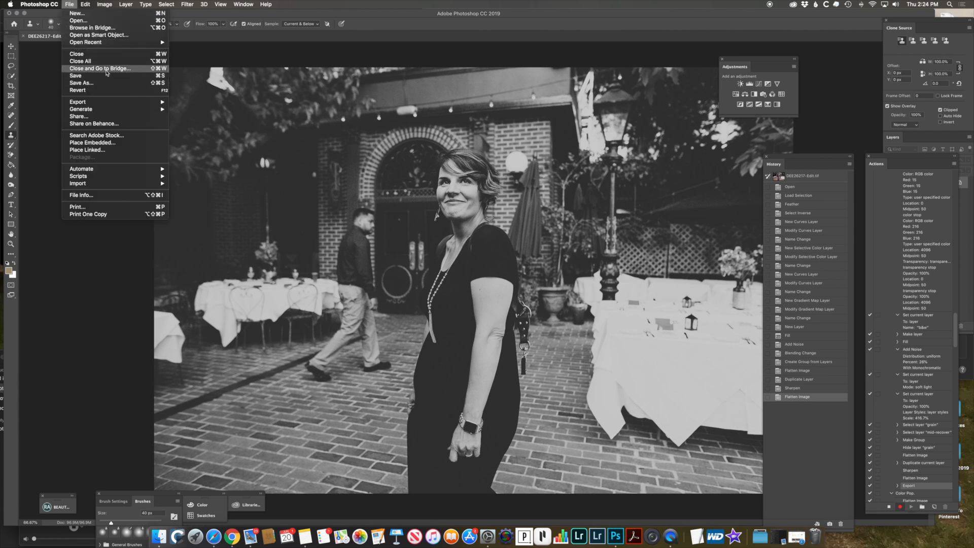
left_click(77, 54)
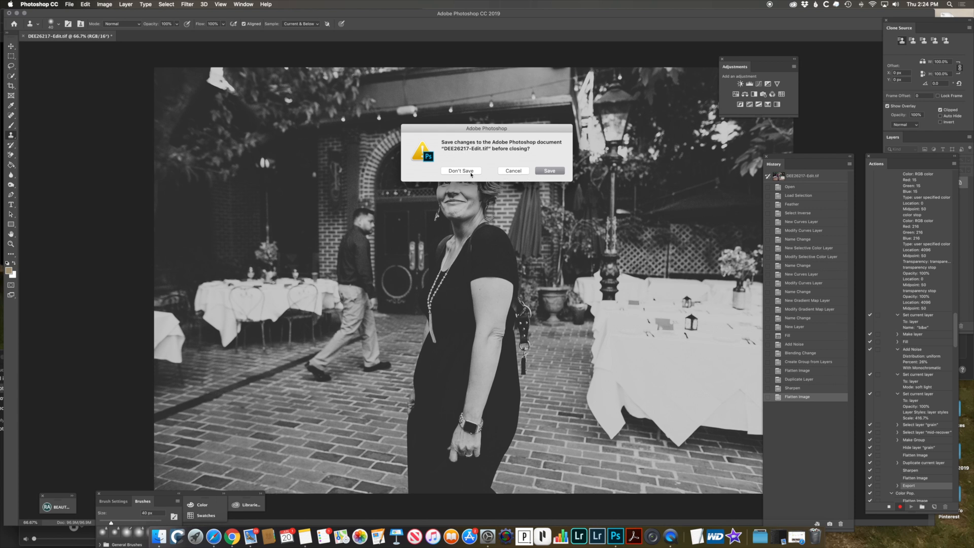
left_click(461, 171)
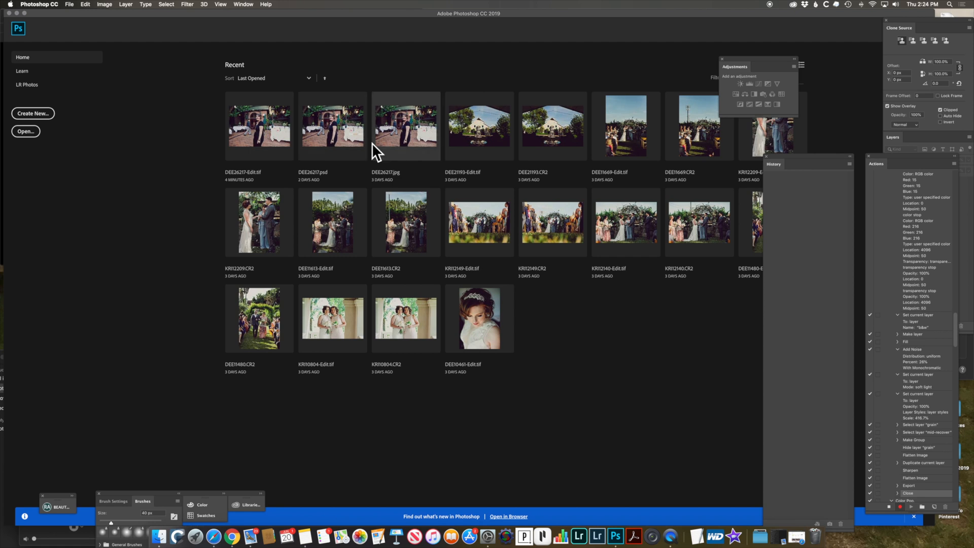
scroll(907, 437, "down", 5)
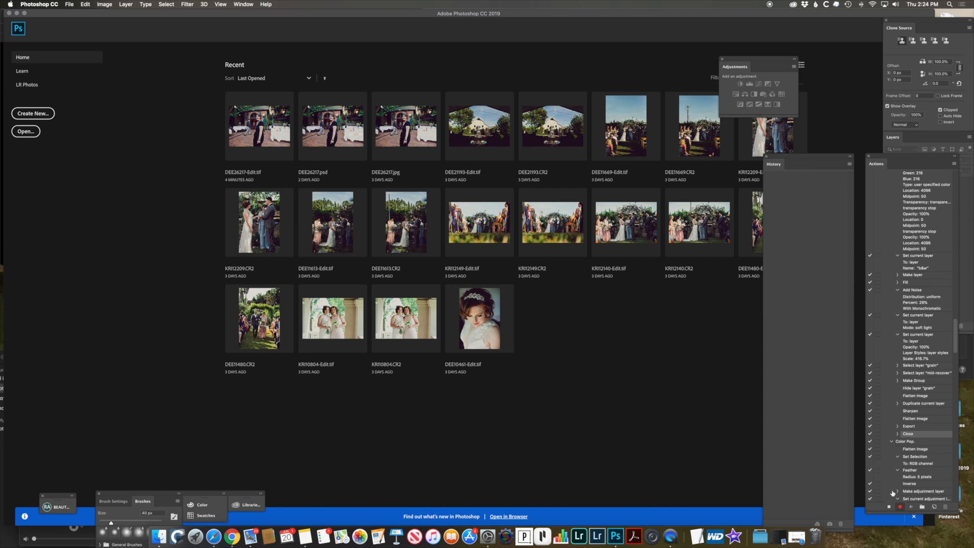
left_click(889, 506)
Reopen DEE26217-Edit.tif from the recent files and play the "b&w | 3200 copy" action on it.
left_click(274, 141)
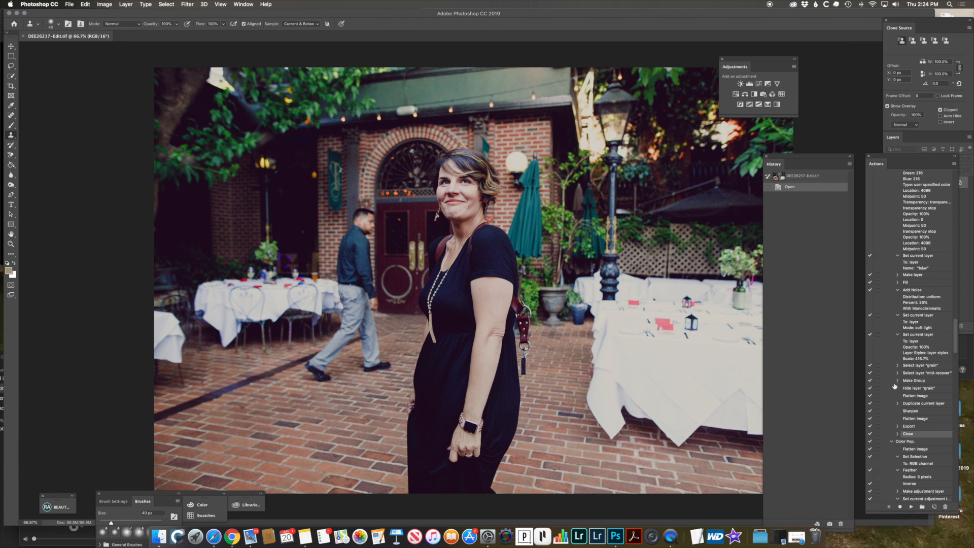
scroll(897, 386, "up", 5)
scroll(899, 386, "up", 10)
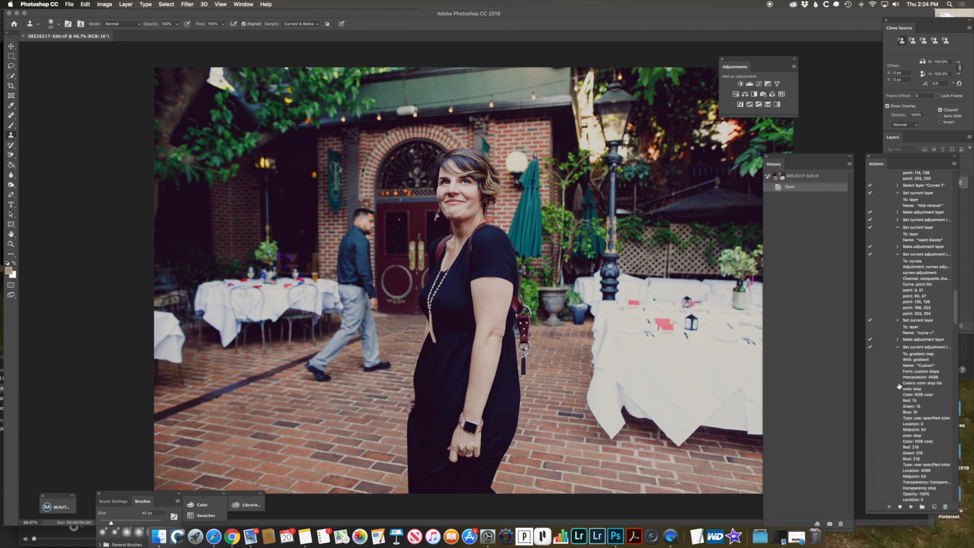
scroll(899, 386, "up", 2)
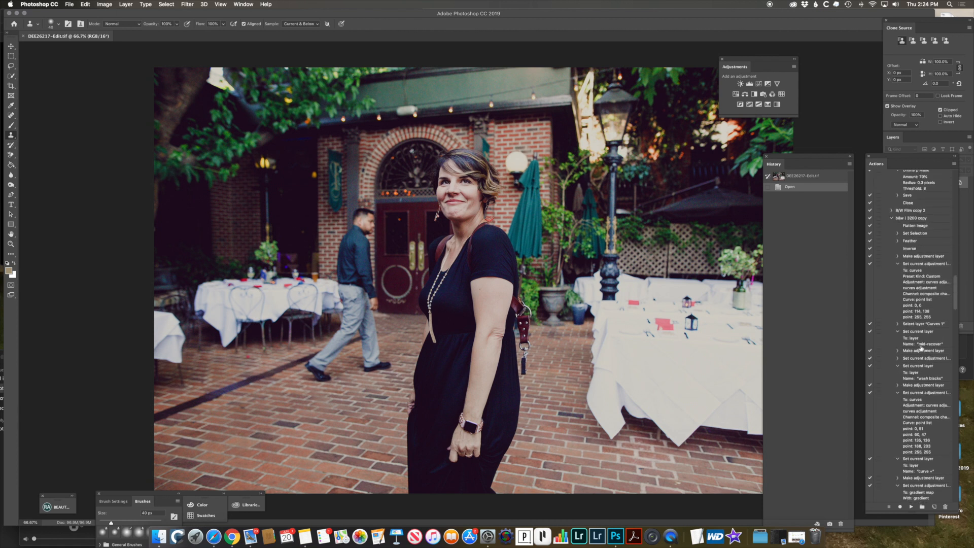
left_click(909, 219)
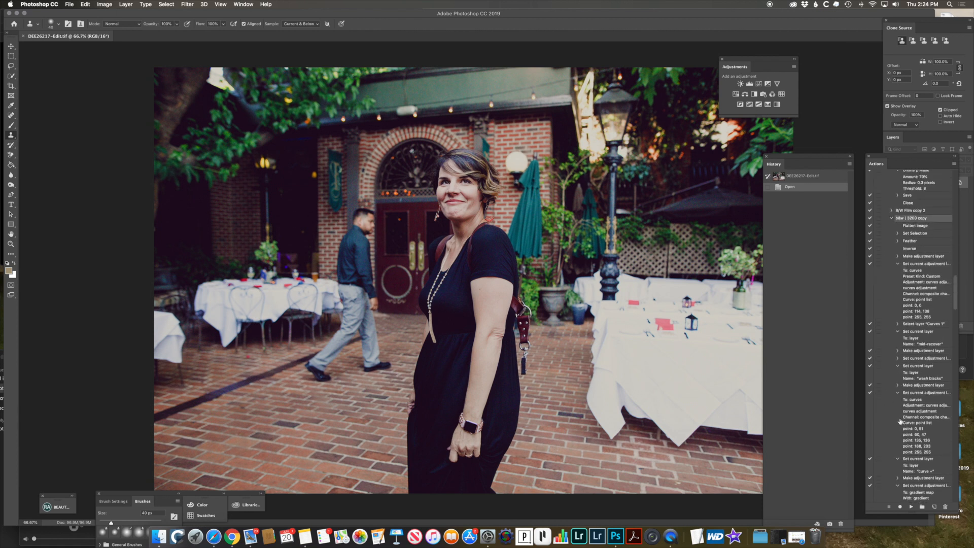
left_click(912, 507)
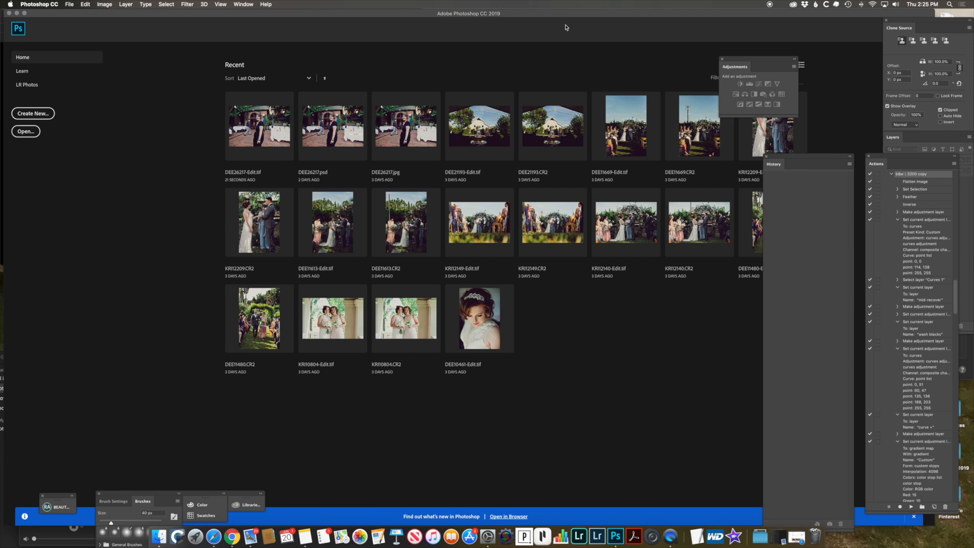
Bring up the Batch folder in Finder and move the exported DEE26217-Edit.jpg to the trash.
left_click_drag(592, 15, 599, 94)
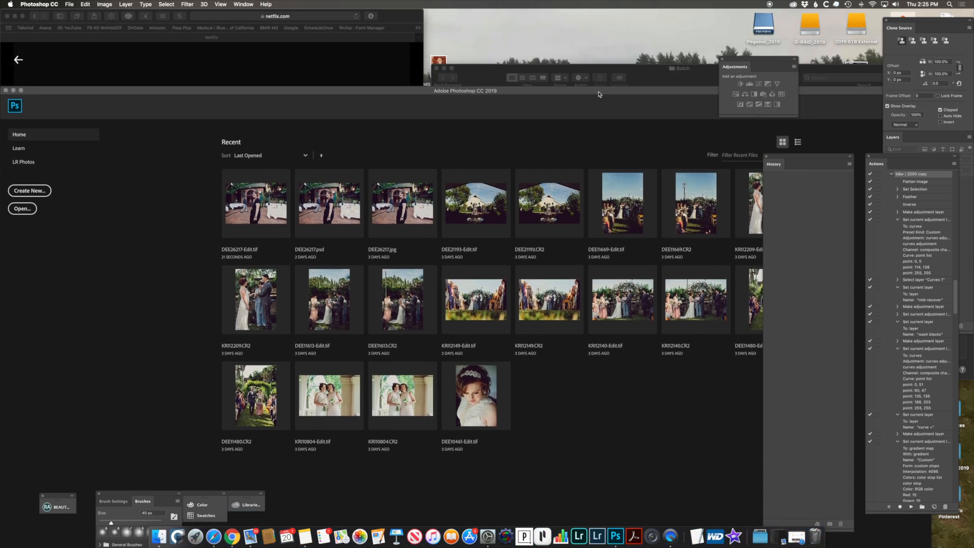
left_click(661, 75)
left_click_drag(689, 76, 638, 28)
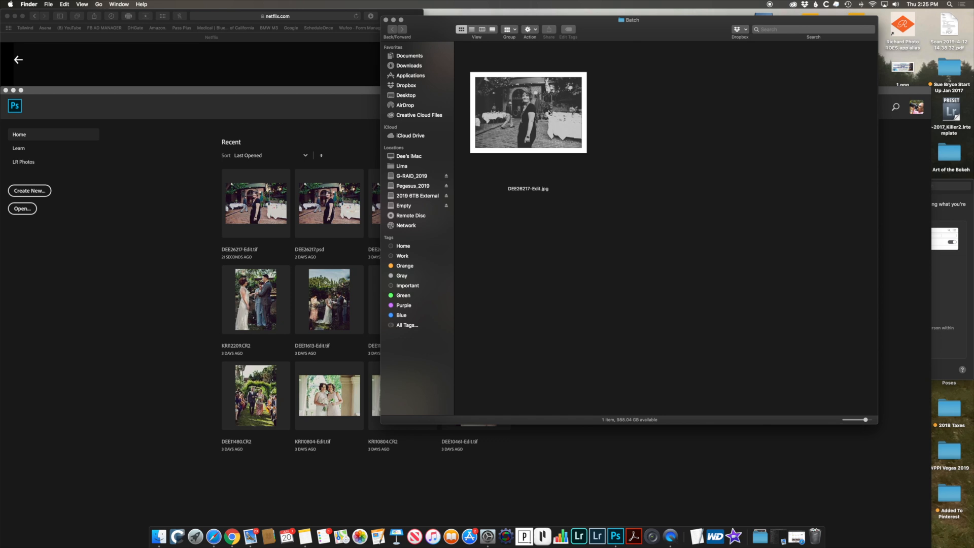
right_click(552, 112)
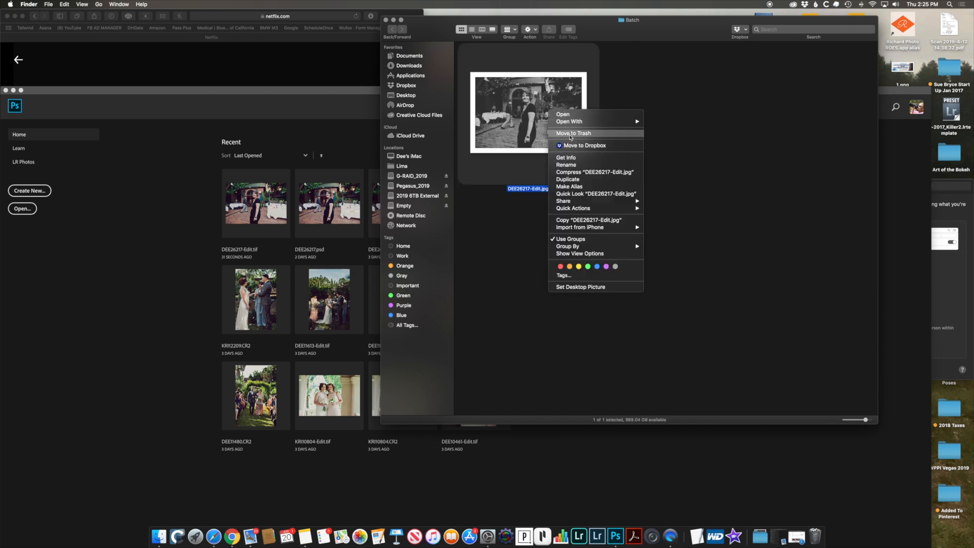
left_click(569, 134)
Return to Photoshop, open DEE26217-Edit.tif again and run the "b&w | 3200 copy" action a second time.
left_click(375, 90)
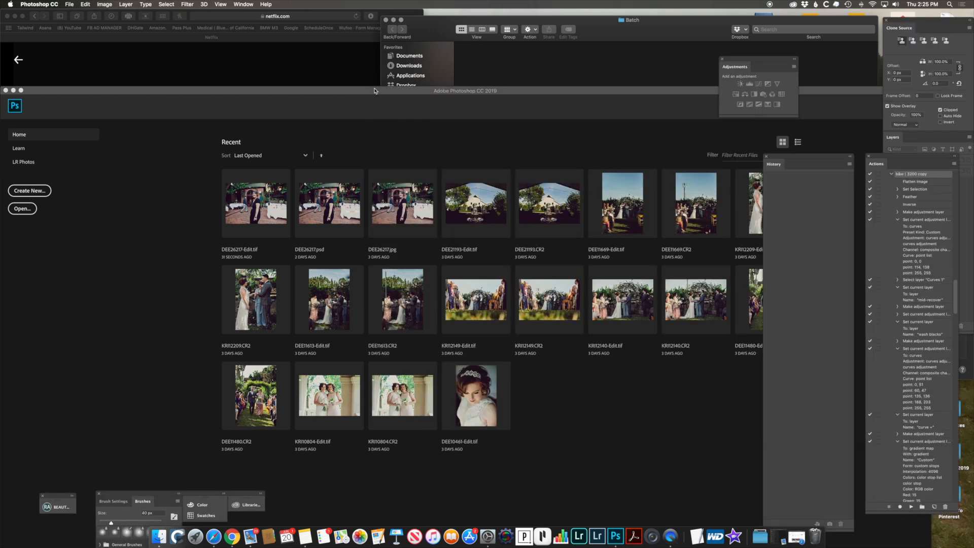
left_click_drag(360, 90, 381, 27)
left_click(286, 128)
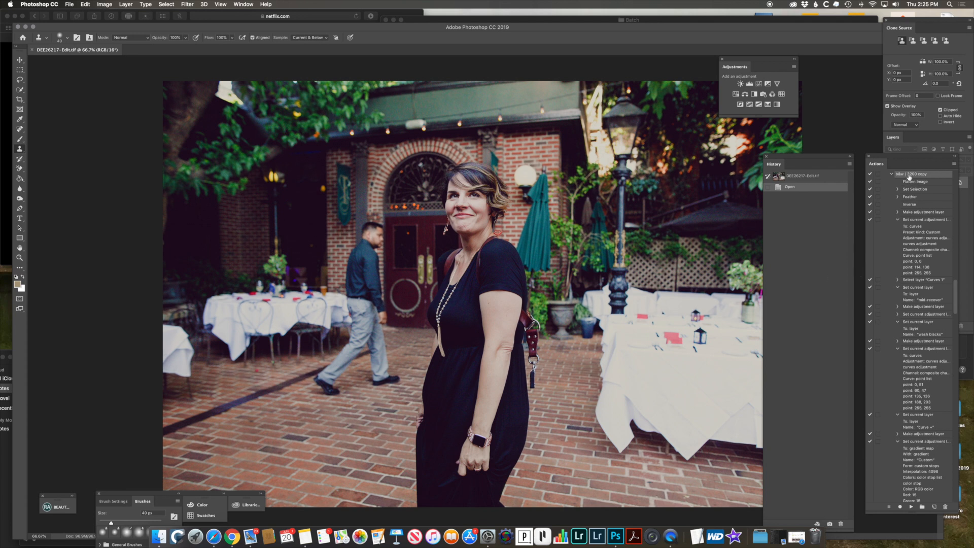
left_click(911, 506)
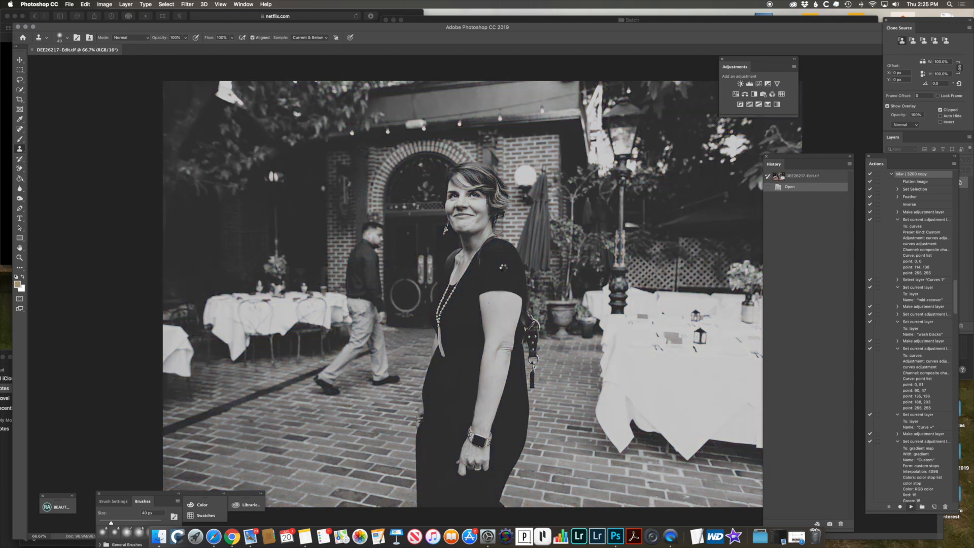
key("super+w")
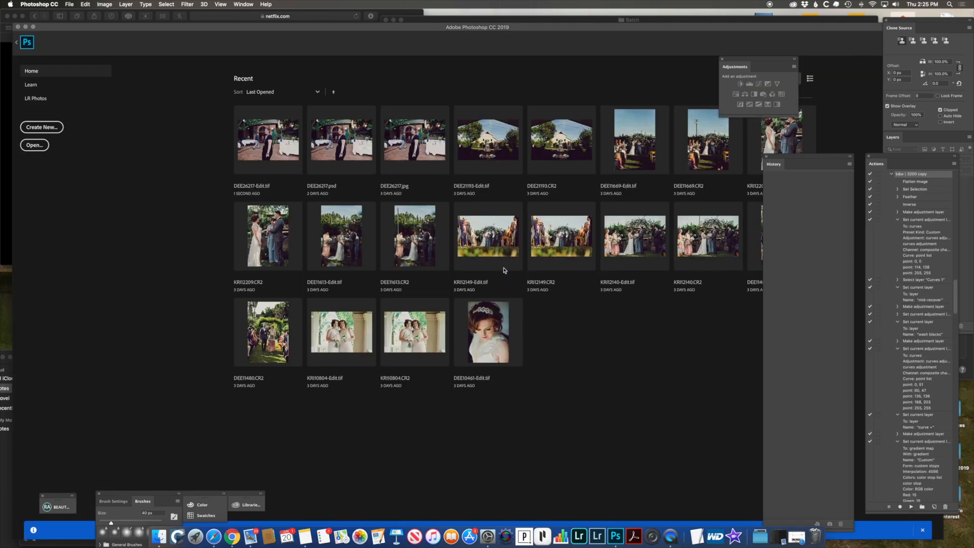
Switch to the Batch folder in Finder and trash the newly exported JPEG.
left_click(658, 21)
right_click(552, 128)
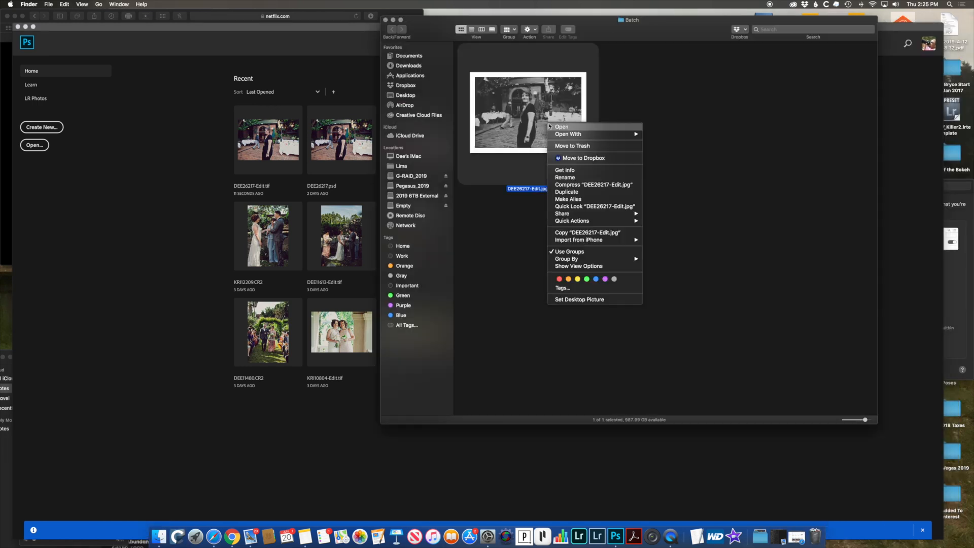
left_click(569, 146)
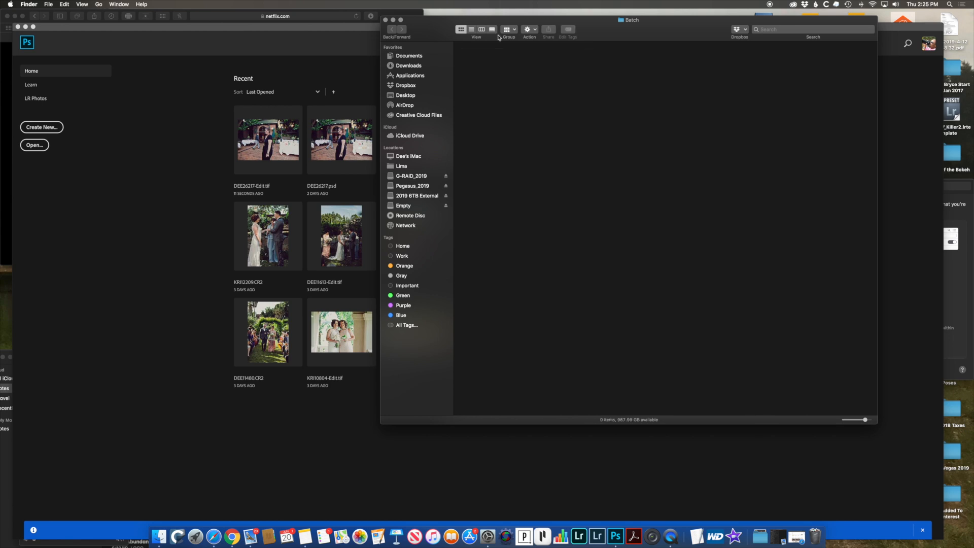
Browse the 2. Wedding Teasers images in the first couple's folder under 0. Wedding on G-RAID_2019, and return to Photoshop.
left_click_drag(435, 29, 513, 22)
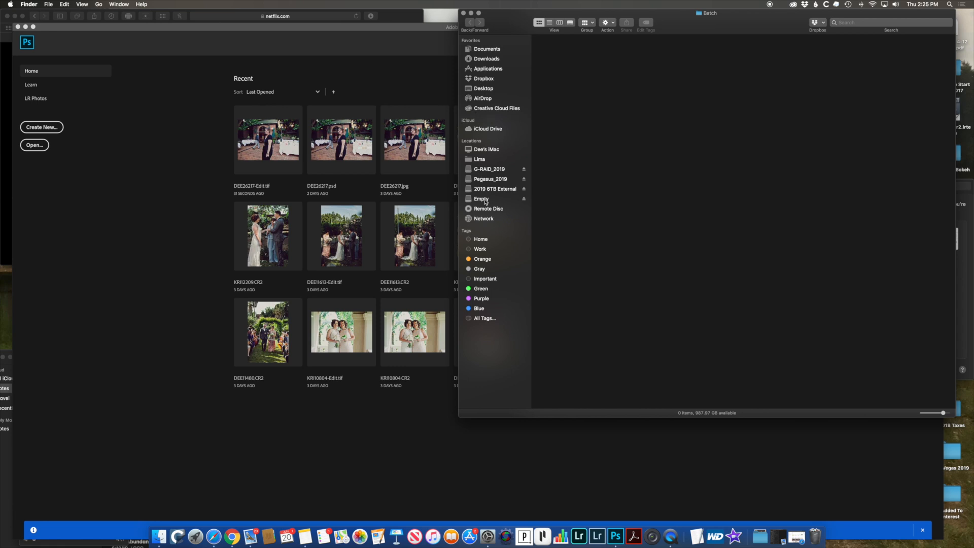
left_click(483, 169)
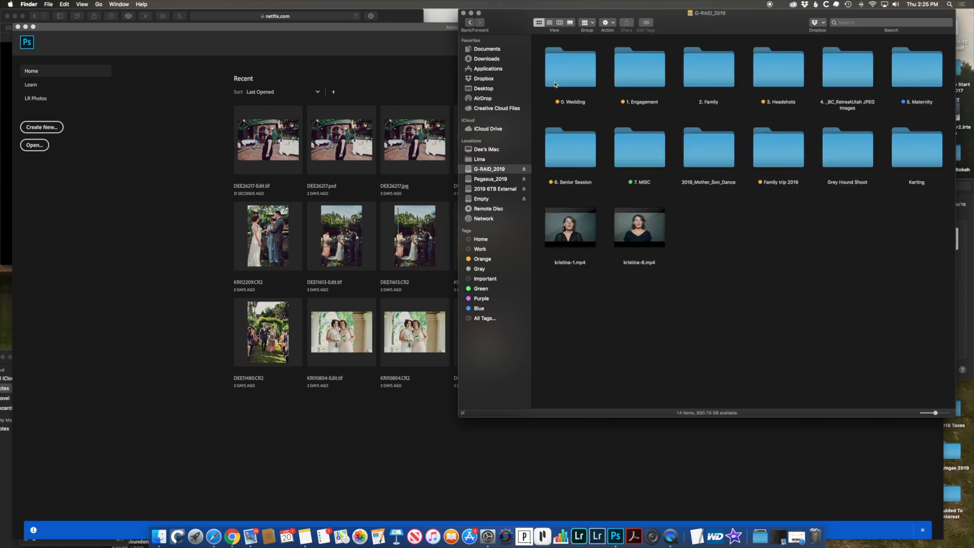
double_click(573, 71)
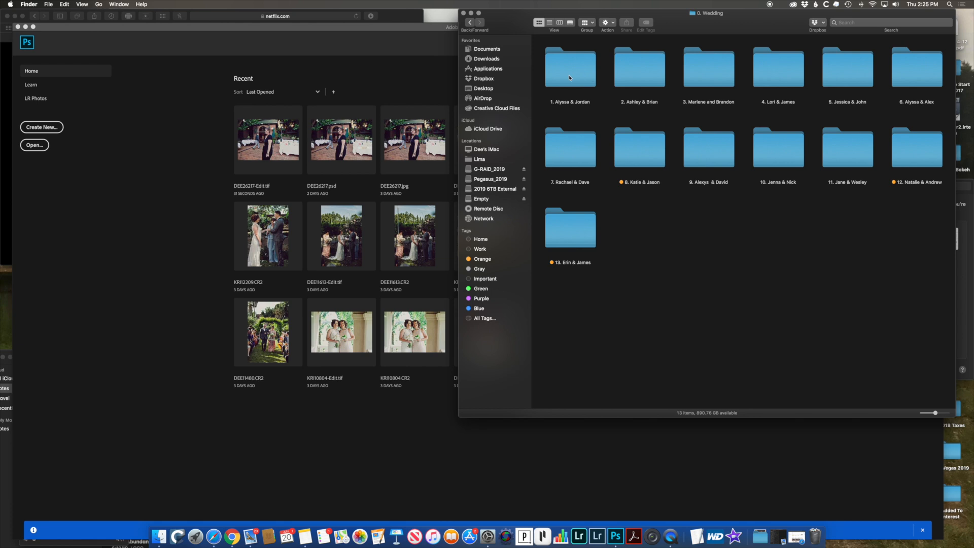
double_click(569, 78)
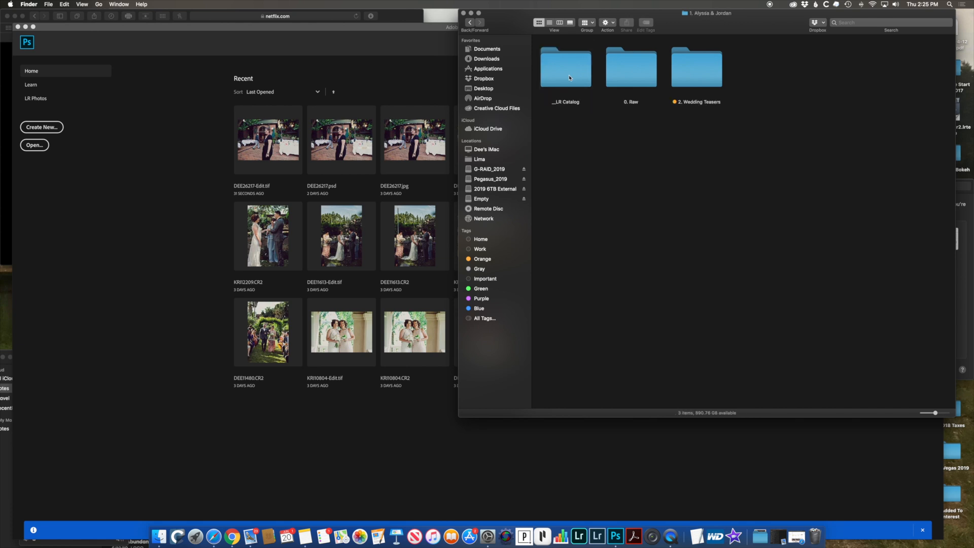
left_click(700, 78)
double_click(700, 78)
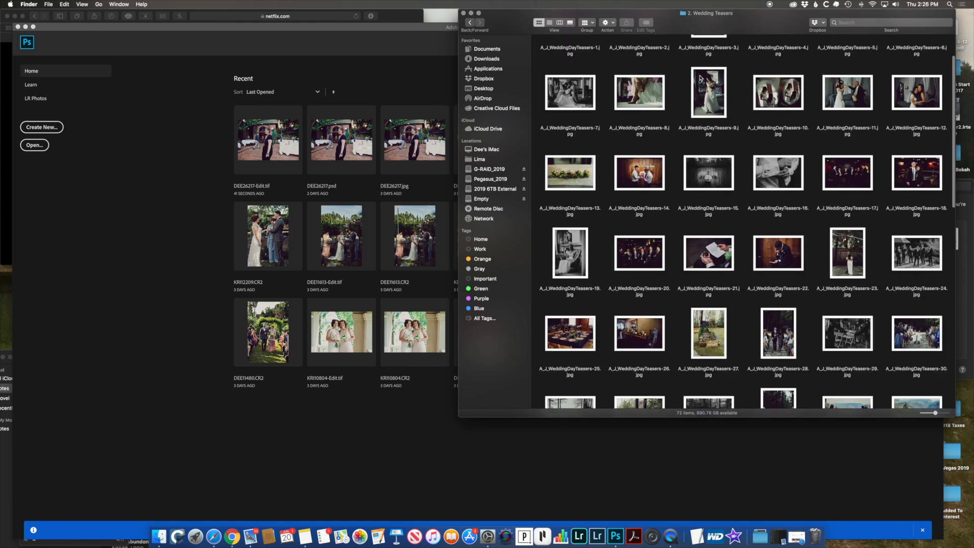
scroll(642, 111, "down", 5)
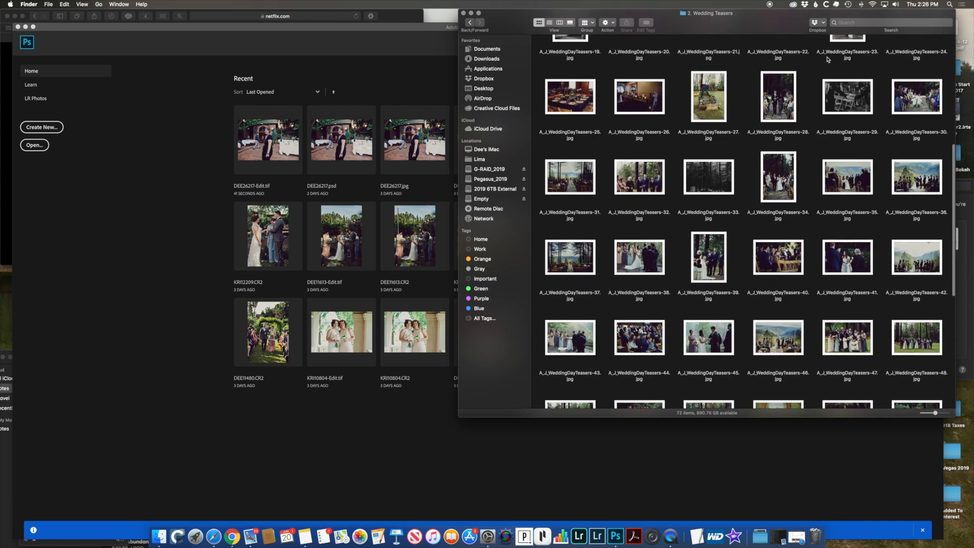
scroll(690, 194, "down", 4)
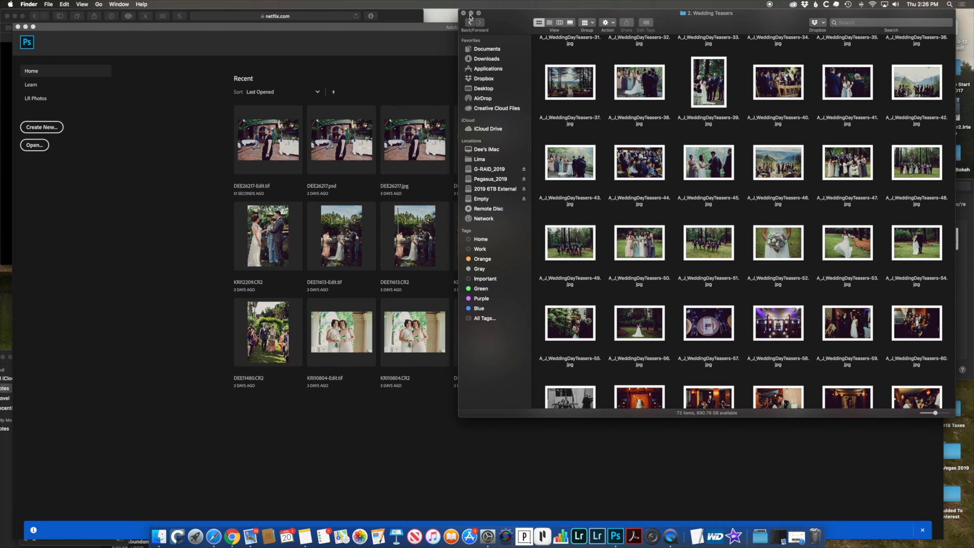
left_click(447, 29)
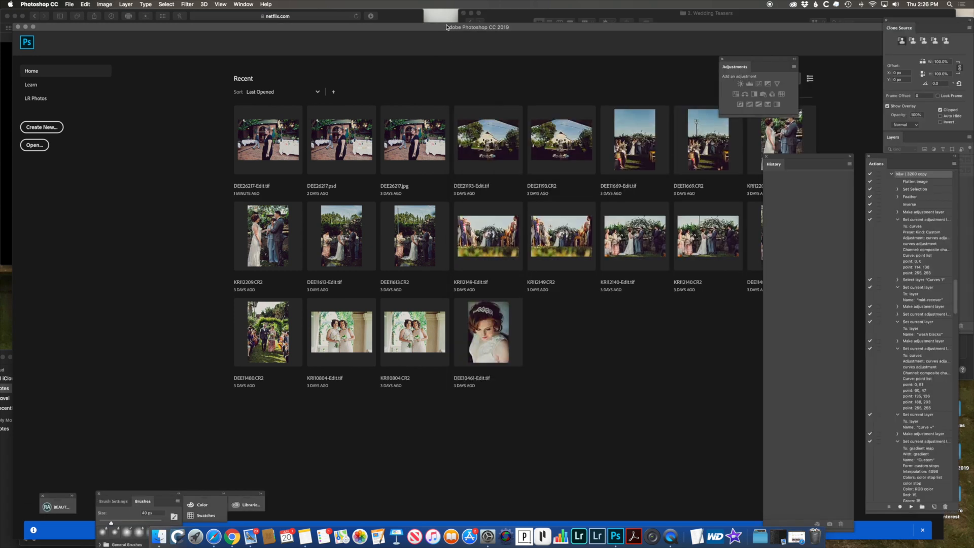
Open the recent file DEE26217-Edit.tif.
left_click_drag(446, 27, 452, 22)
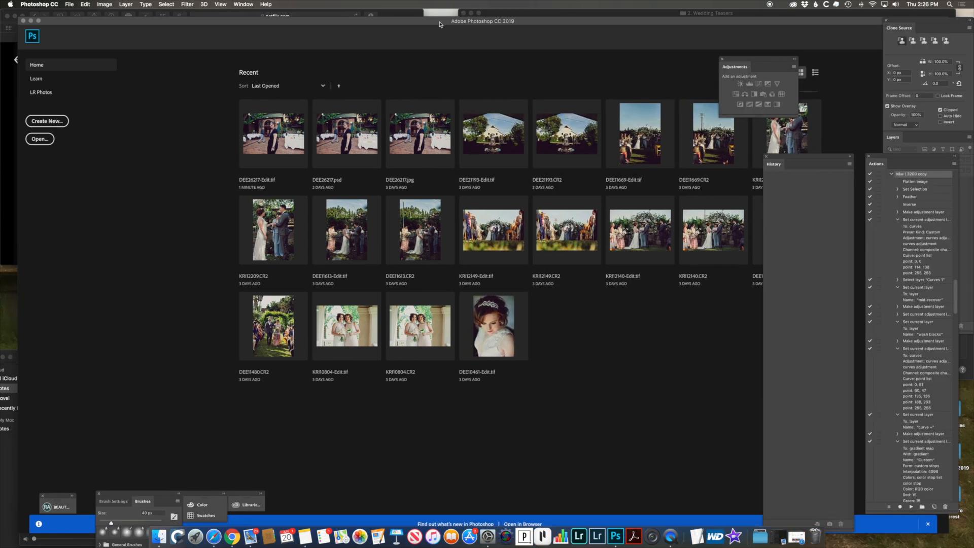
left_click(295, 126)
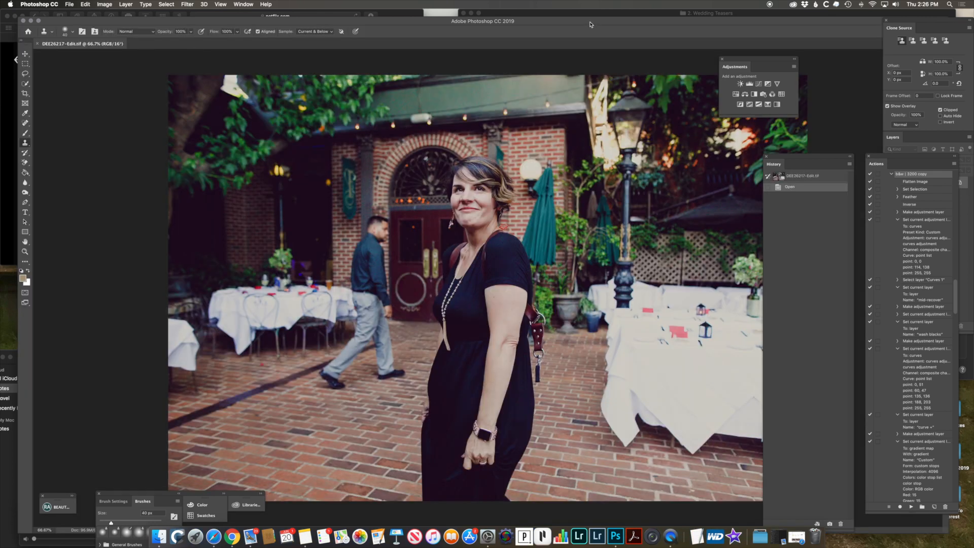
left_click_drag(589, 27, 590, 39)
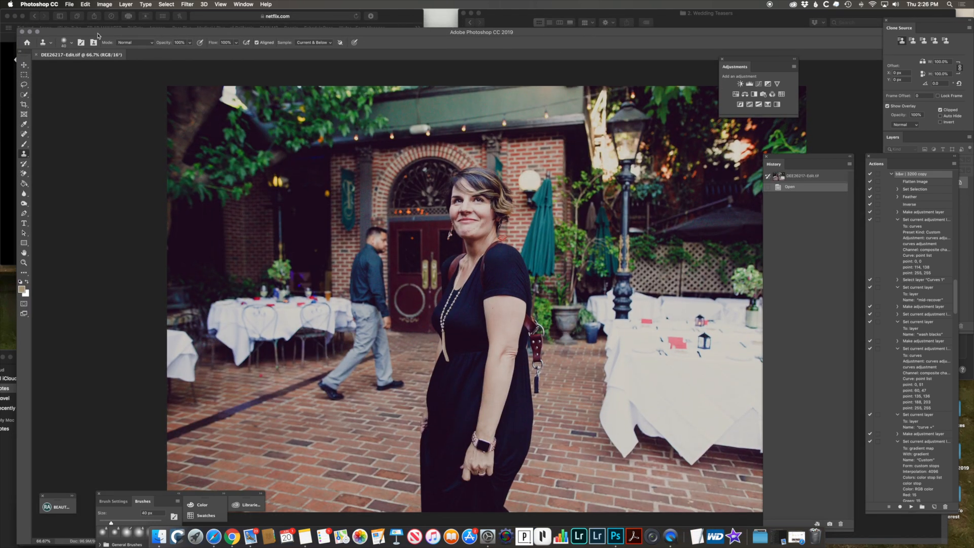
Start the Batch automation and choose the "bw | 3200 copy" action from the Batch Black and White set.
left_click(70, 5)
mouse_move(84, 102)
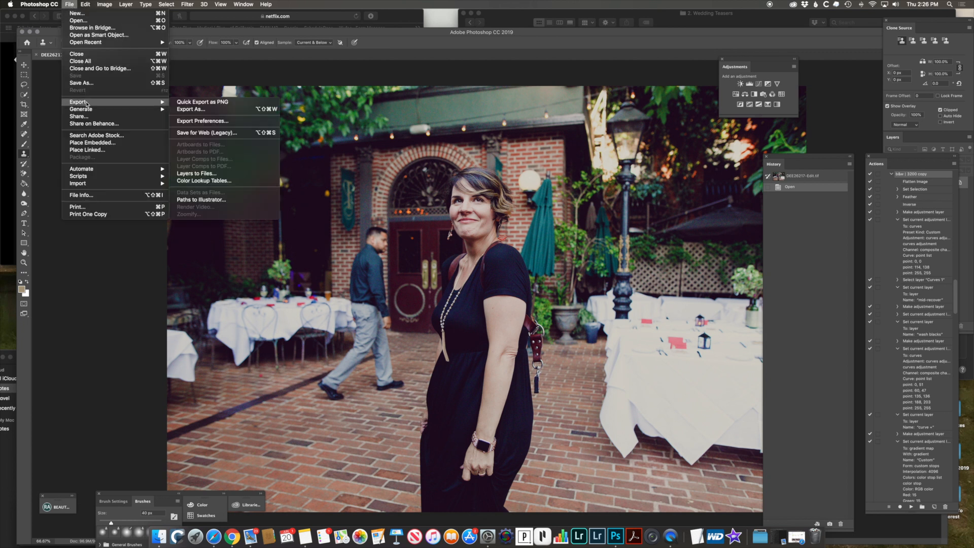
mouse_move(103, 171)
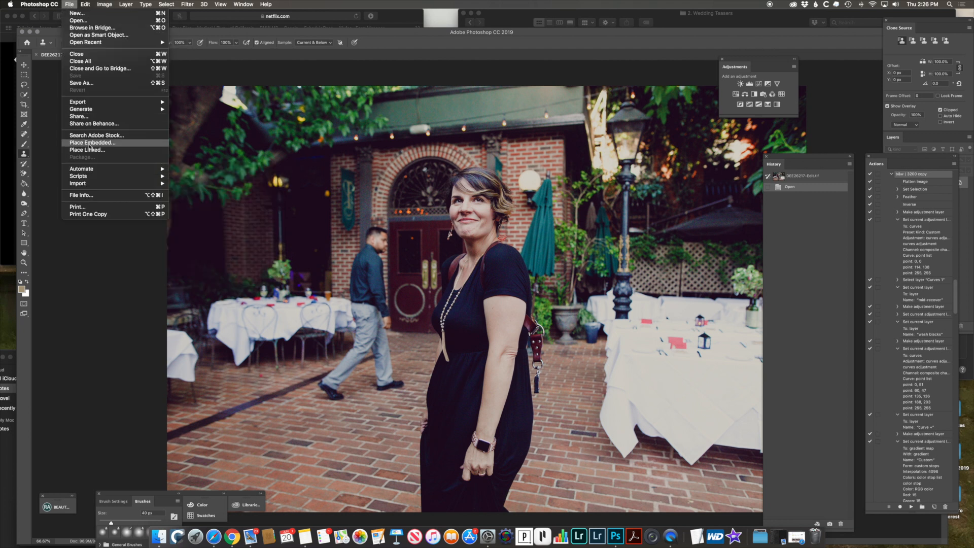
left_click(180, 170)
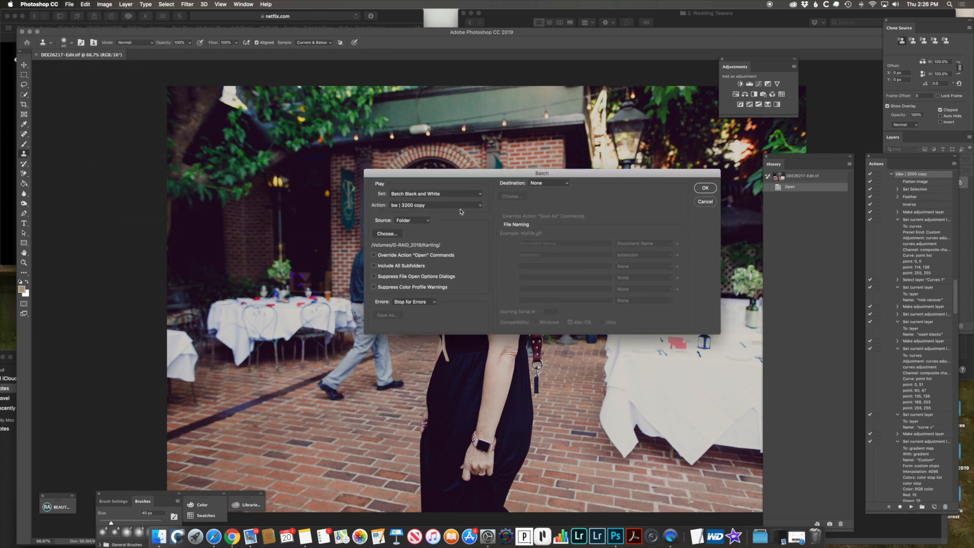
left_click_drag(461, 176, 319, 178)
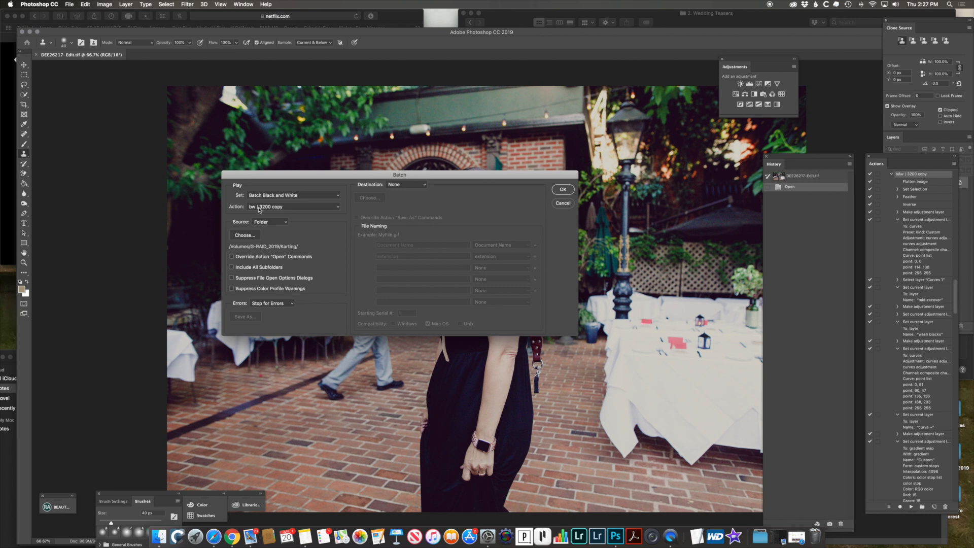
left_click(329, 208)
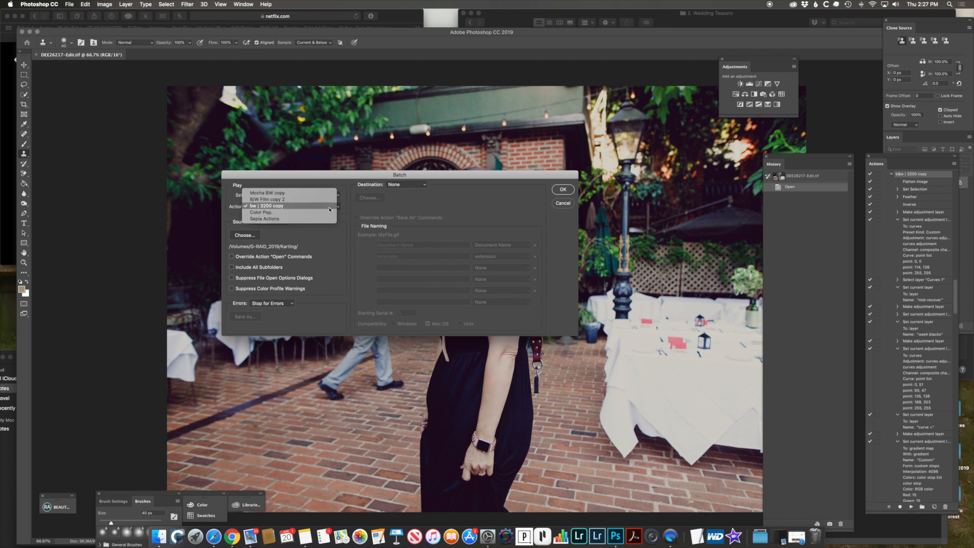
left_click(329, 207)
left_click(328, 196)
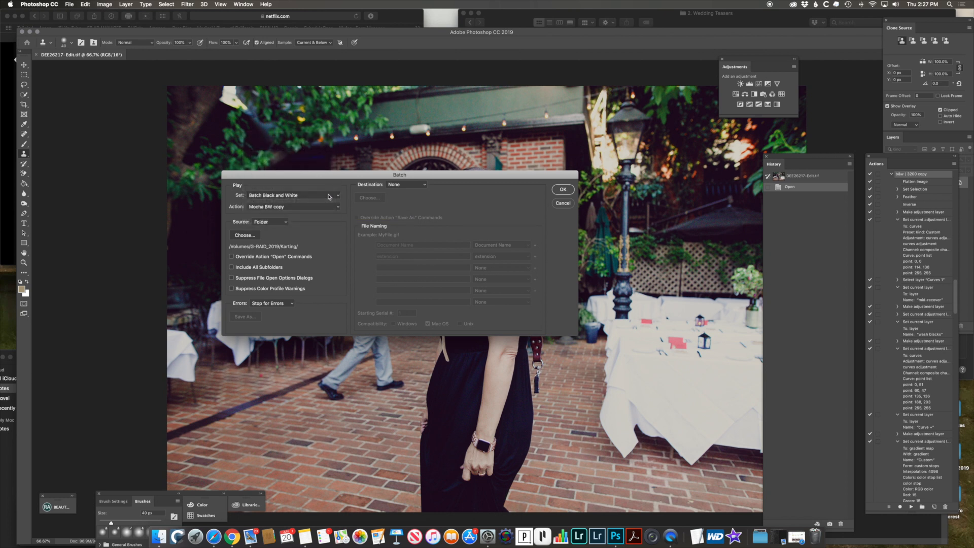
left_click(321, 207)
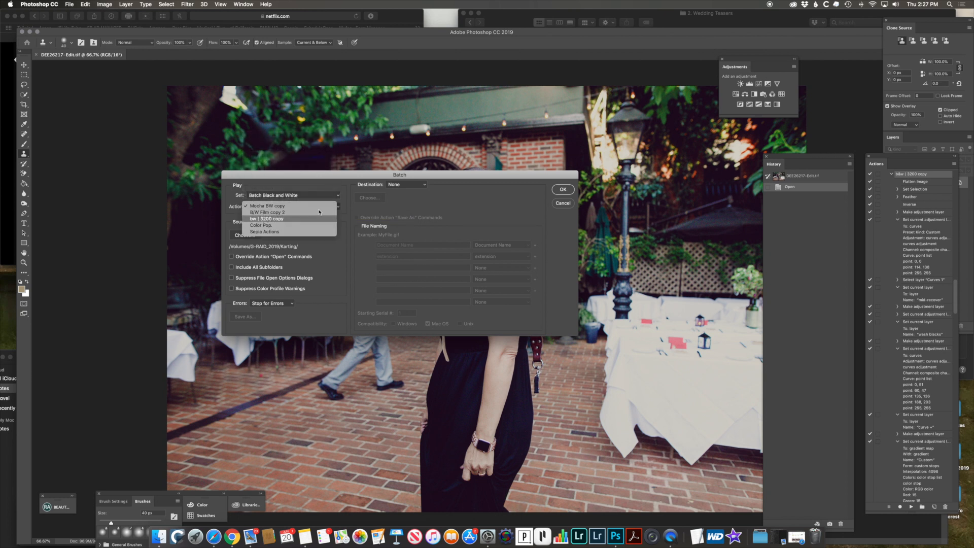
left_click(313, 216)
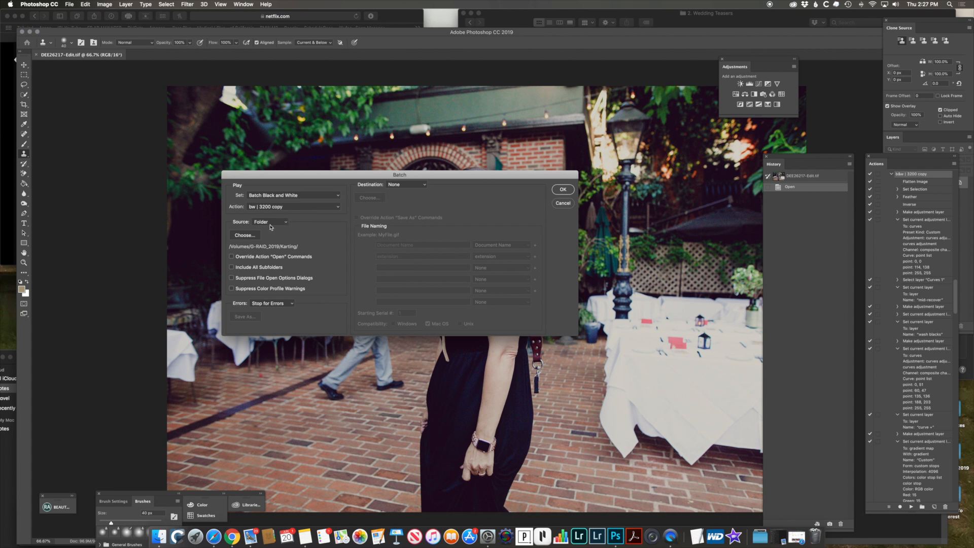
Set the batch source to the 2. Wedding Teasers folder in the first couple's folder under 0. Wedding on G-RAID_2019.
left_click(244, 236)
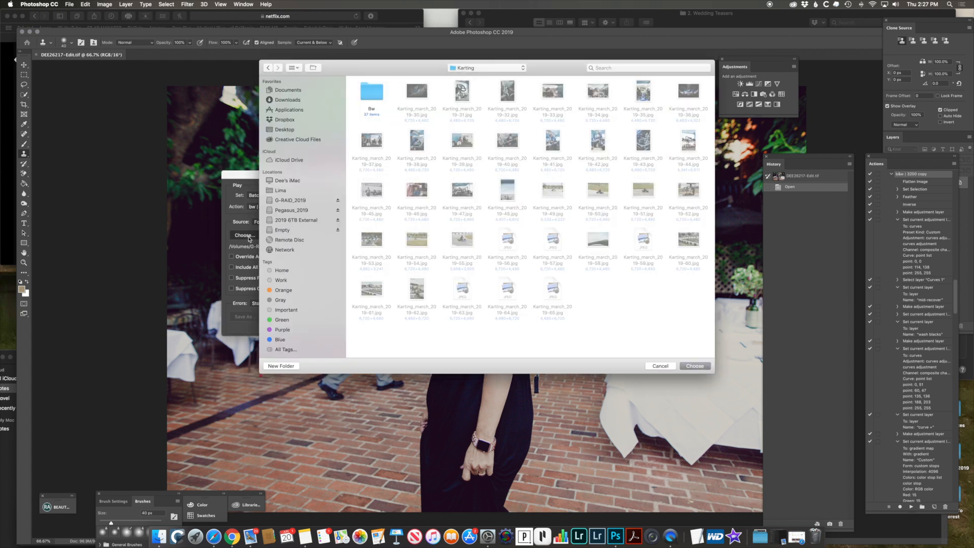
left_click(289, 201)
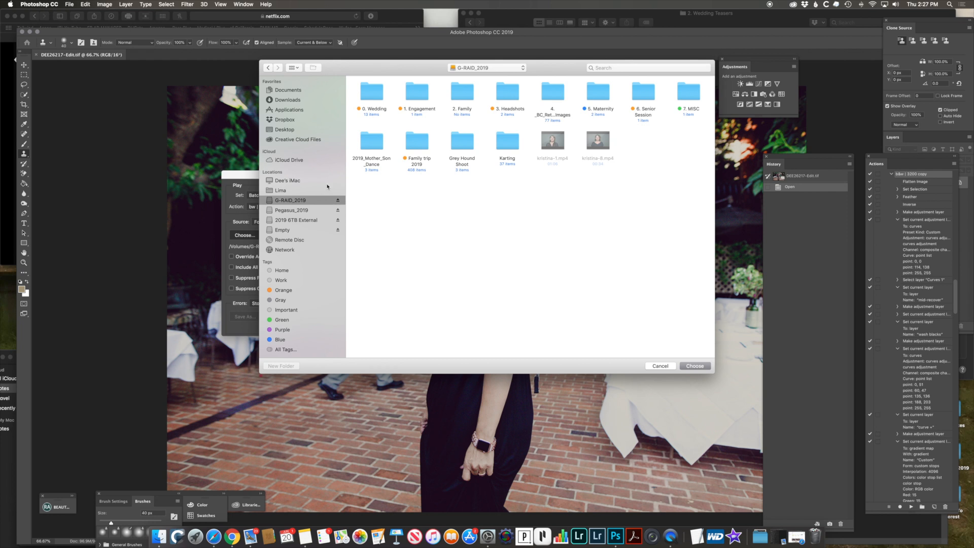
double_click(371, 93)
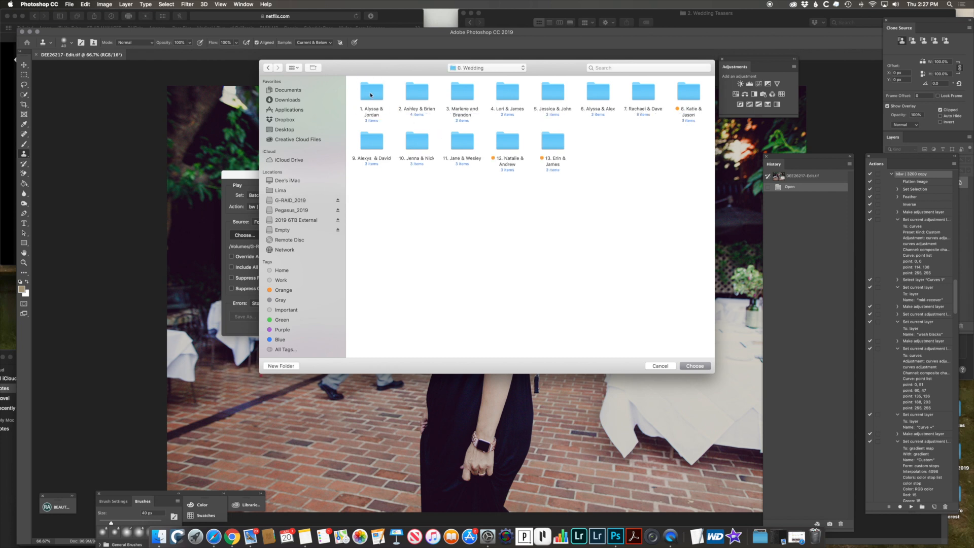
double_click(372, 93)
double_click(452, 91)
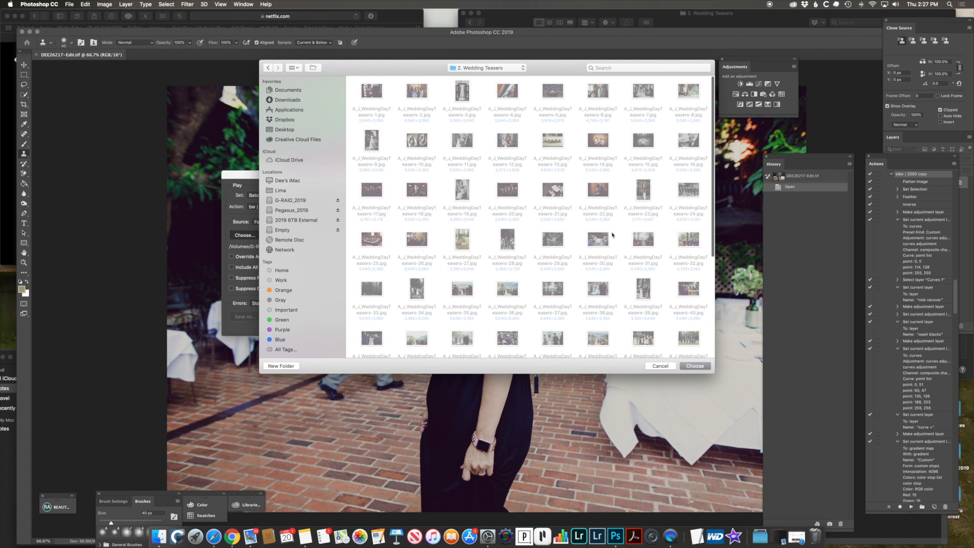
scroll(614, 235, "down", 5)
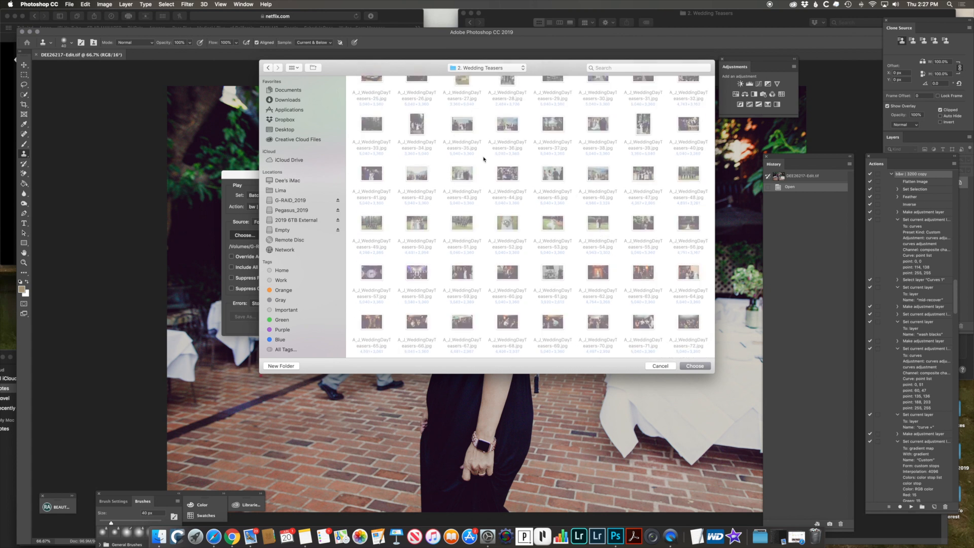
left_click(694, 366)
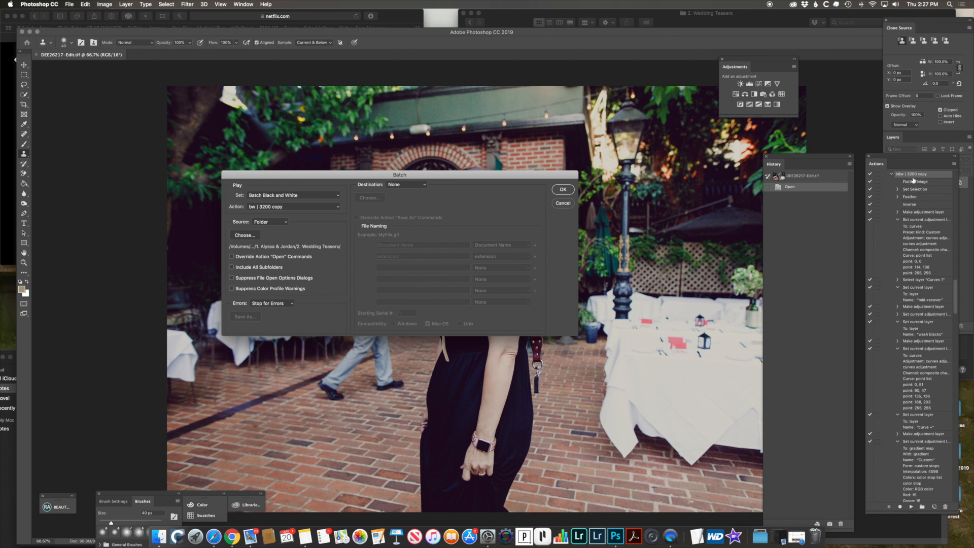
Reselect the Batch Black and White set with the "bw | 3200 copy" action and run the batch.
left_click(338, 196)
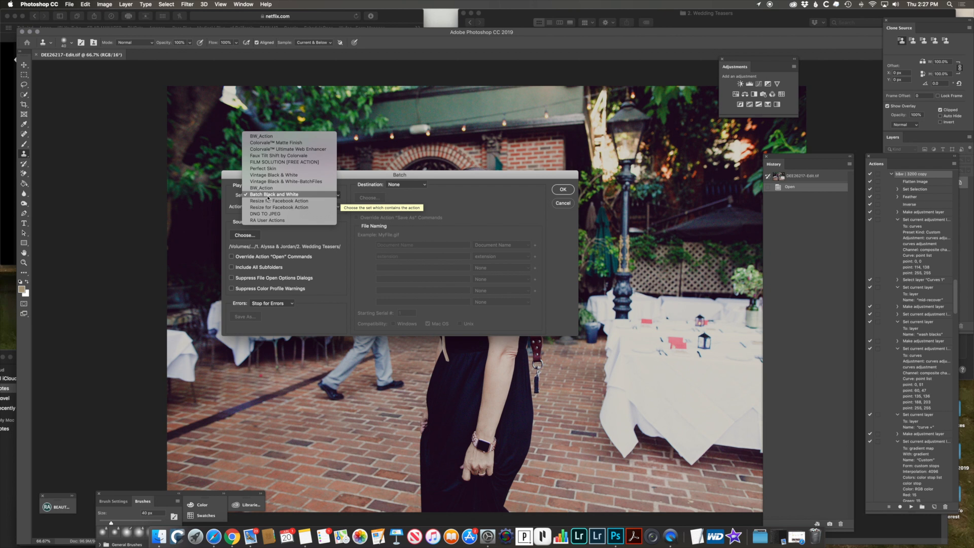
left_click(268, 197)
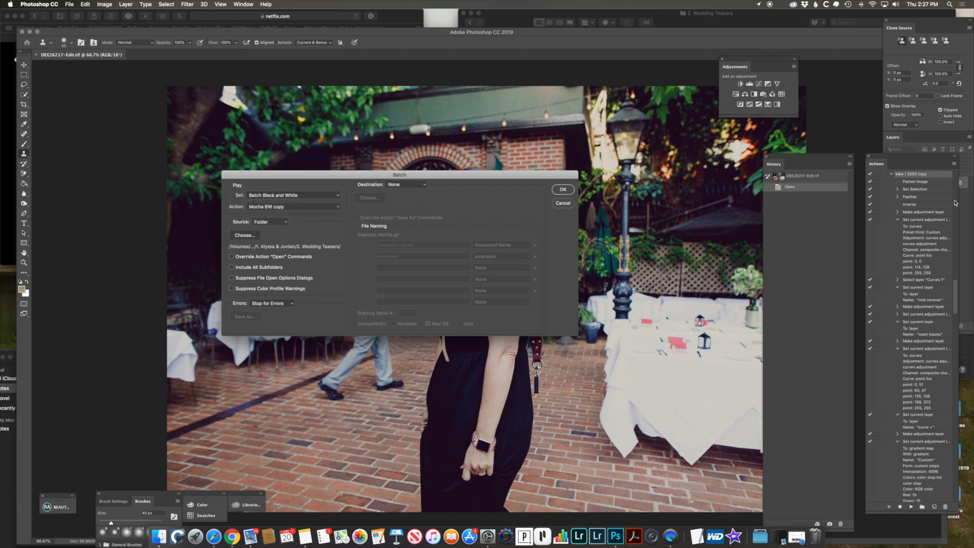
left_click(324, 208)
left_click(318, 207)
left_click(318, 207)
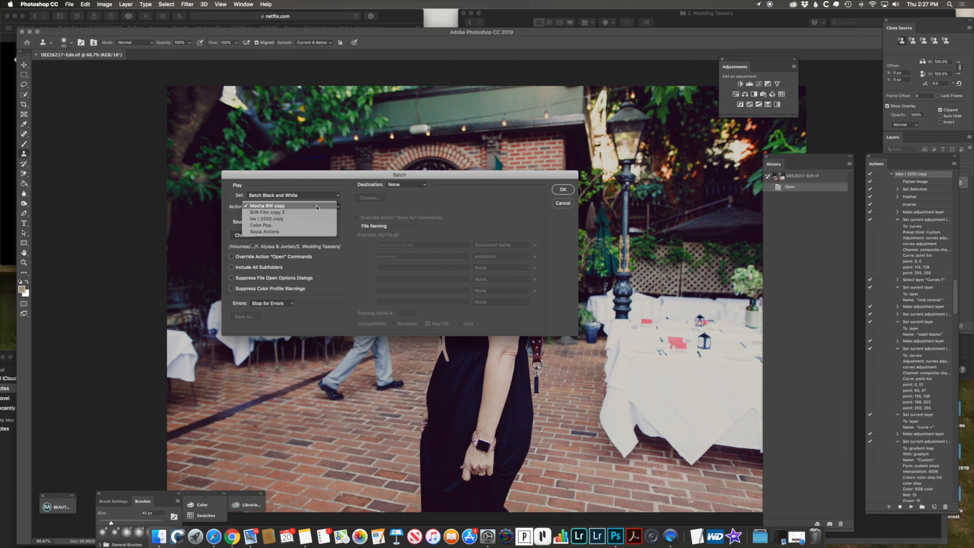
left_click(293, 220)
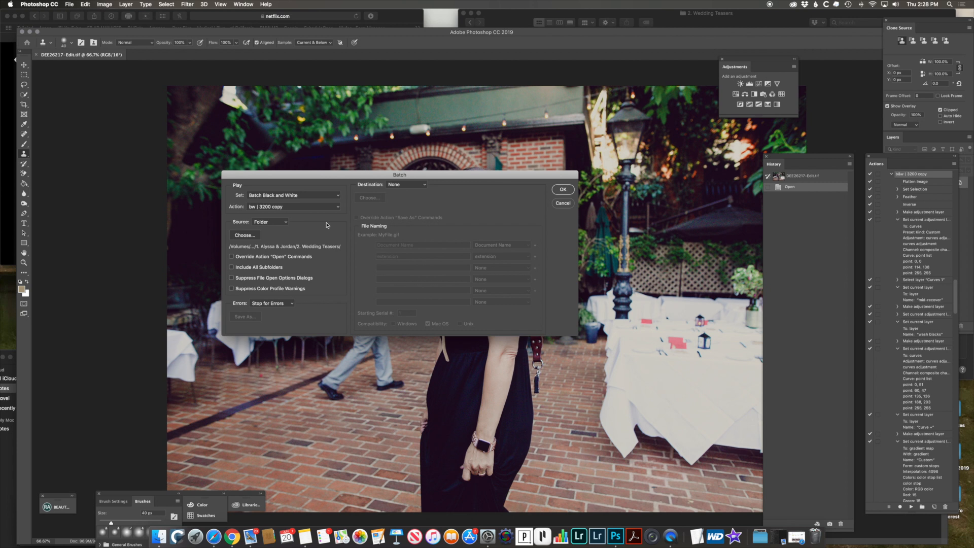
scroll(912, 200, "up", 3)
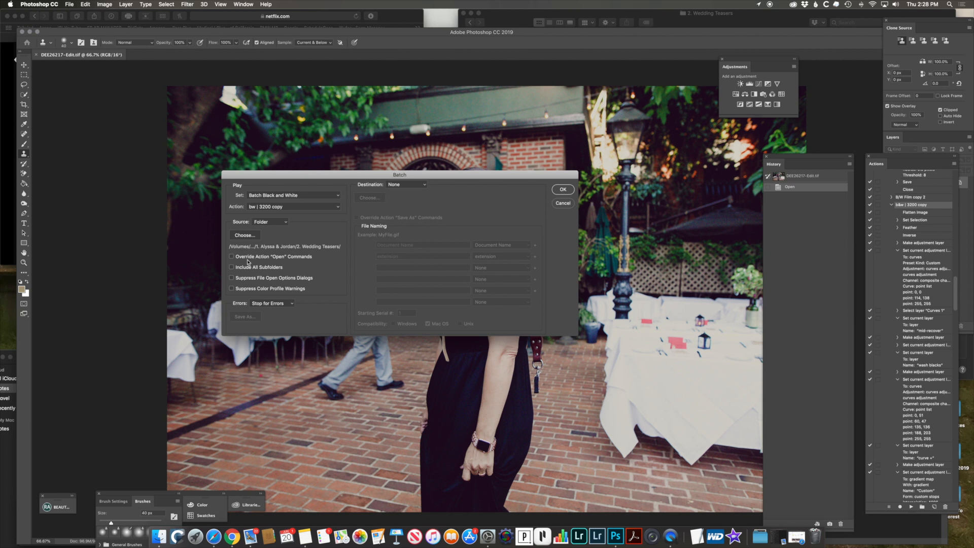
left_click(560, 193)
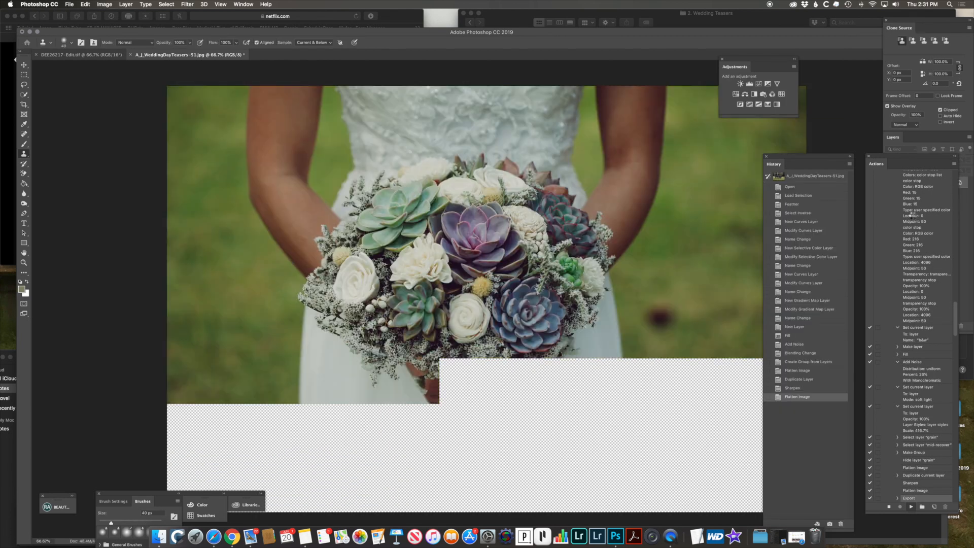
Minimize the 2. Wedding Teasers Finder window and the Photoshop window to clear the desktop.
left_click(701, 25)
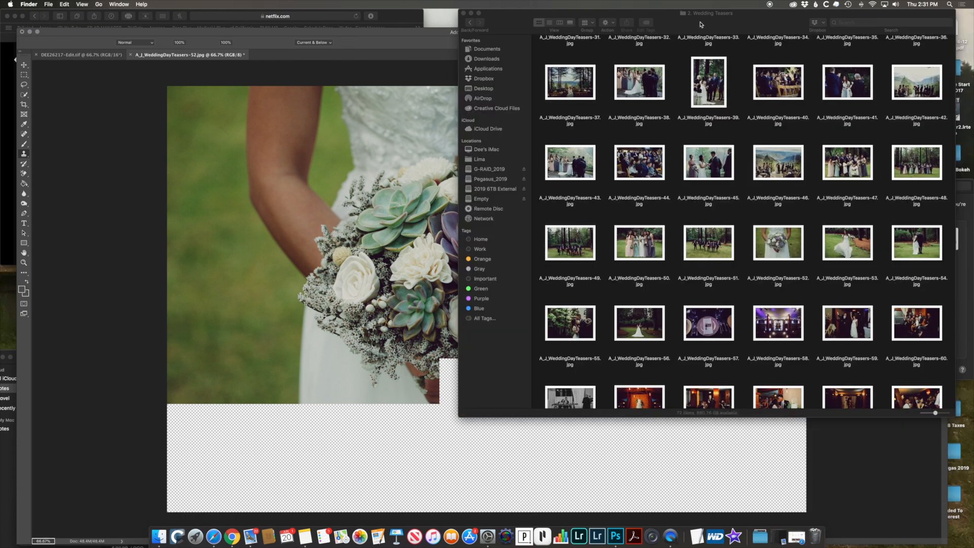
left_click(471, 13)
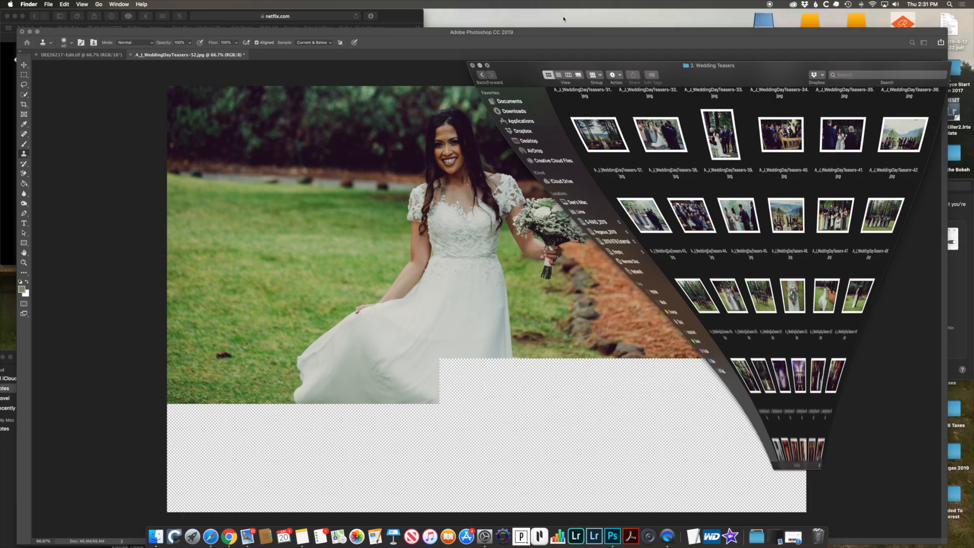
left_click(599, 44)
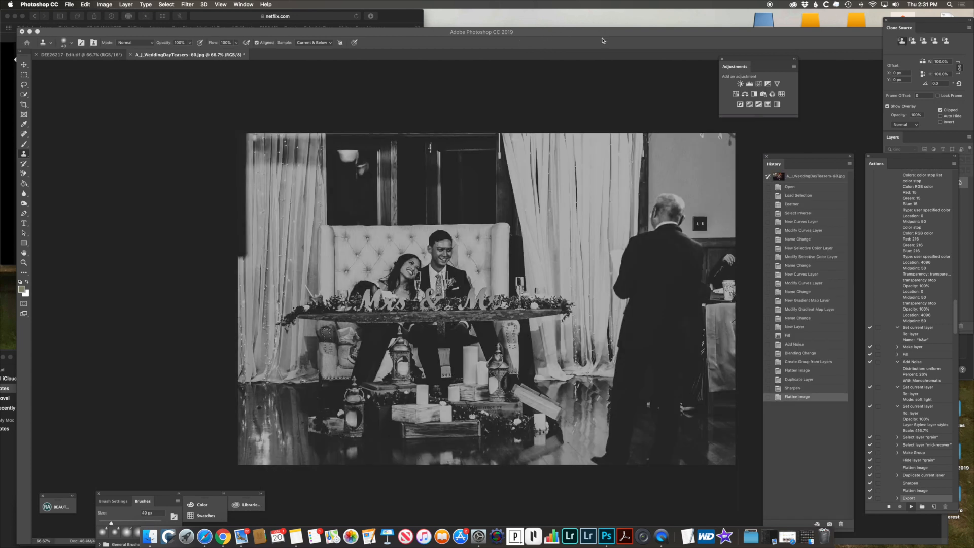
left_click(624, 21)
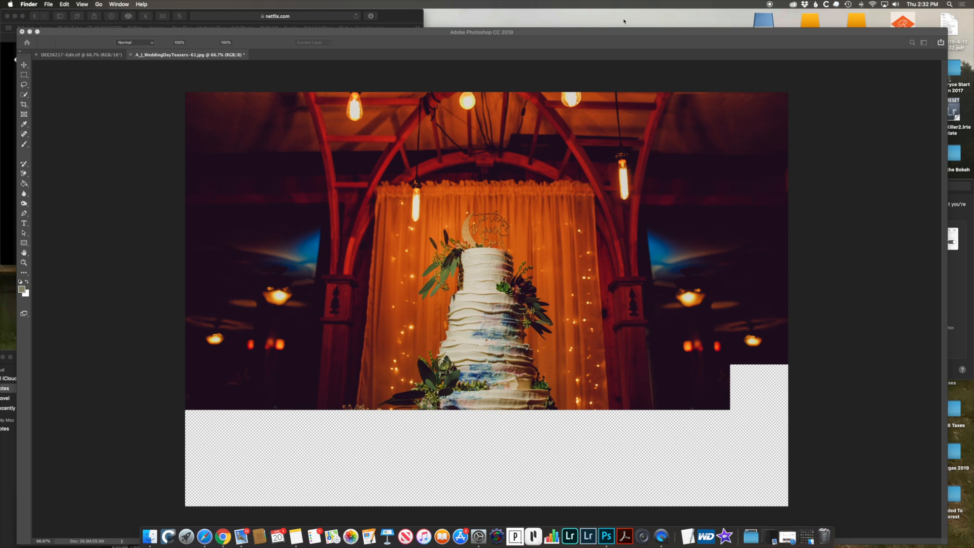
left_click(29, 33)
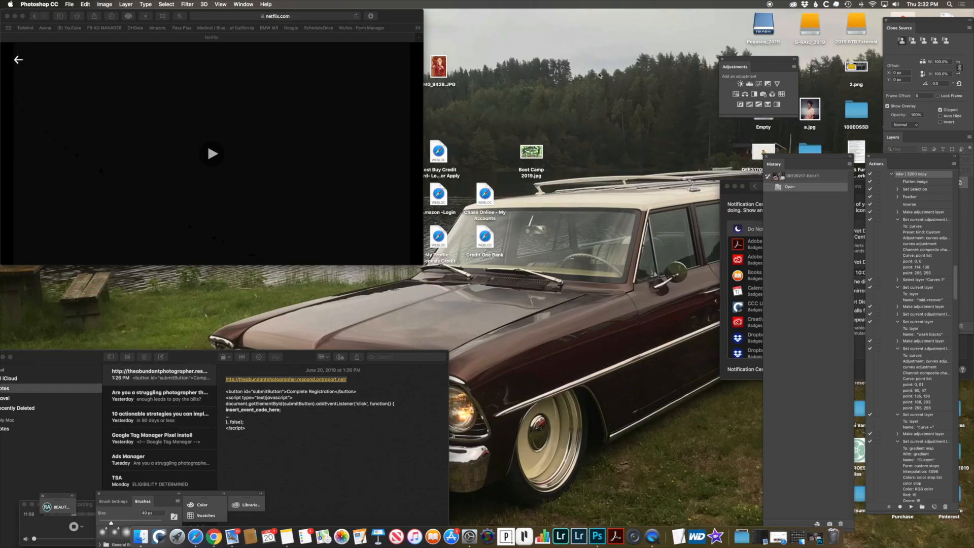
Open the Batch folder from the desktop and expand its window to full screen.
left_click(599, 75)
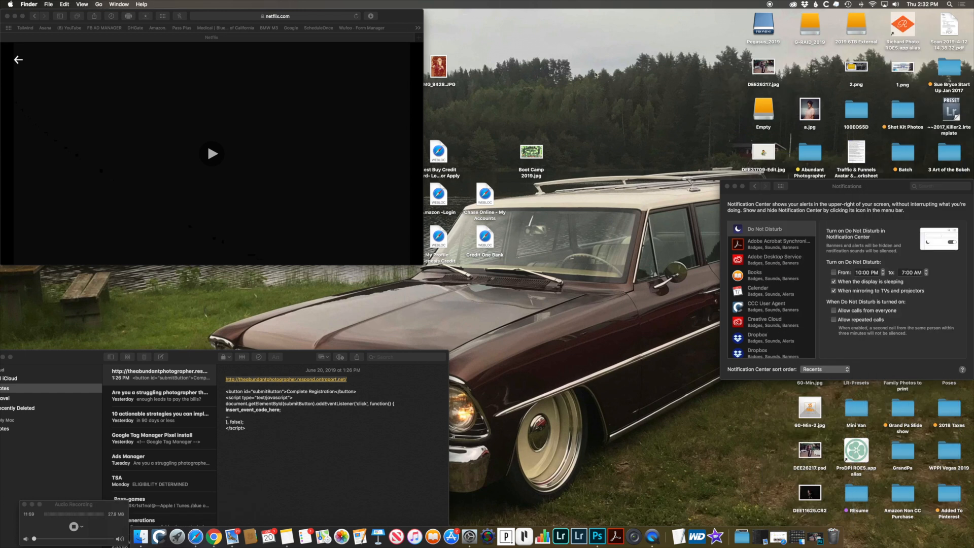
left_click(903, 154)
double_click(905, 158)
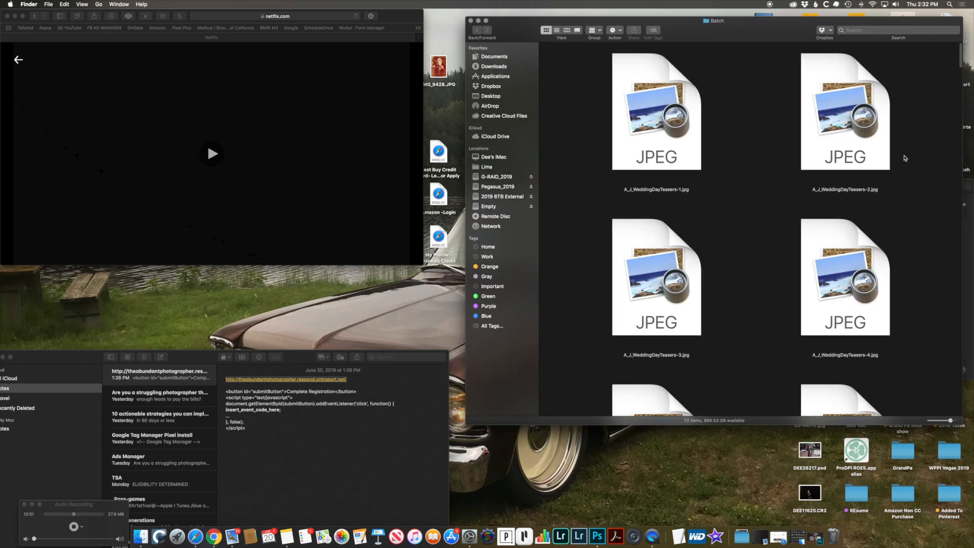
left_click(479, 22)
double_click(894, 156)
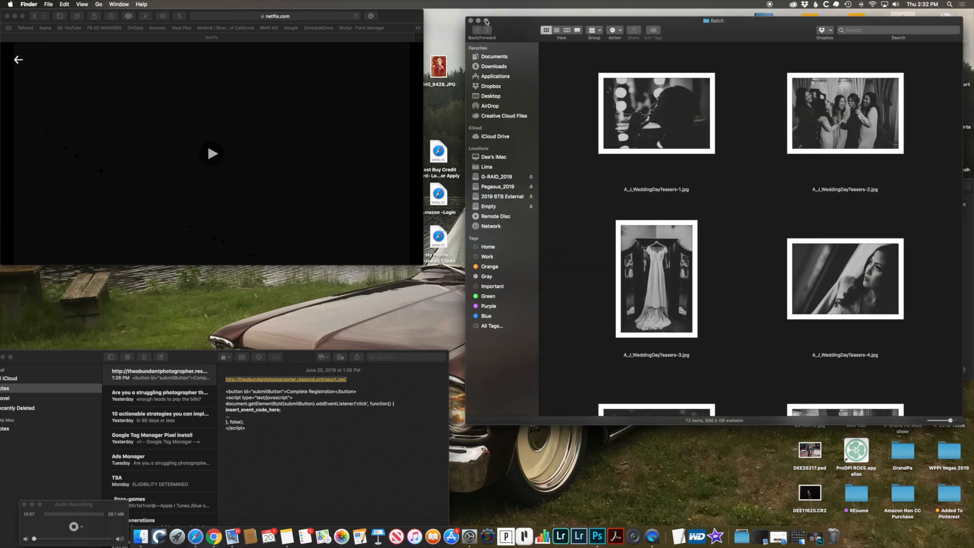
left_click(486, 22)
Look through the exported black-and-white wedding JPEGs in the Batch folder from the first image to the last.
scroll(570, 111, "down", 10)
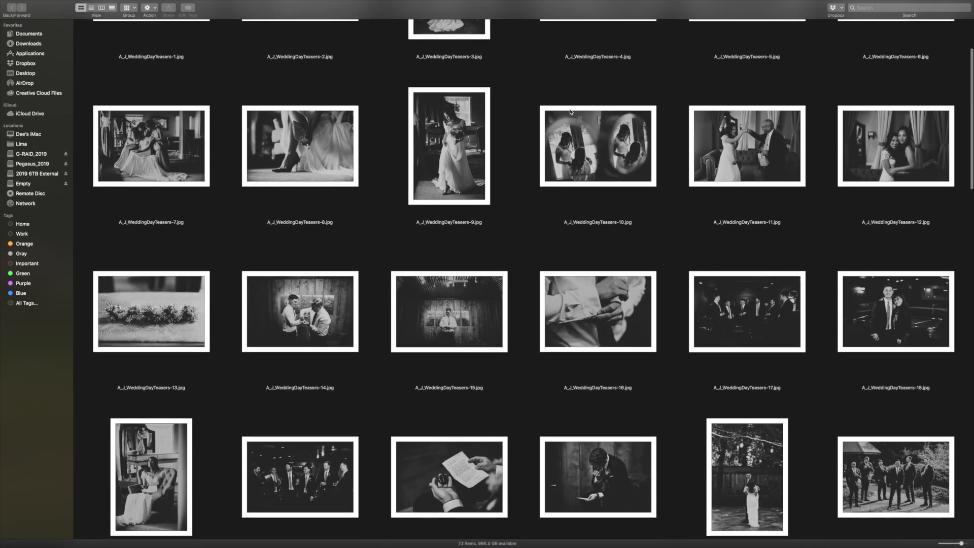
scroll(570, 112, "down", 5)
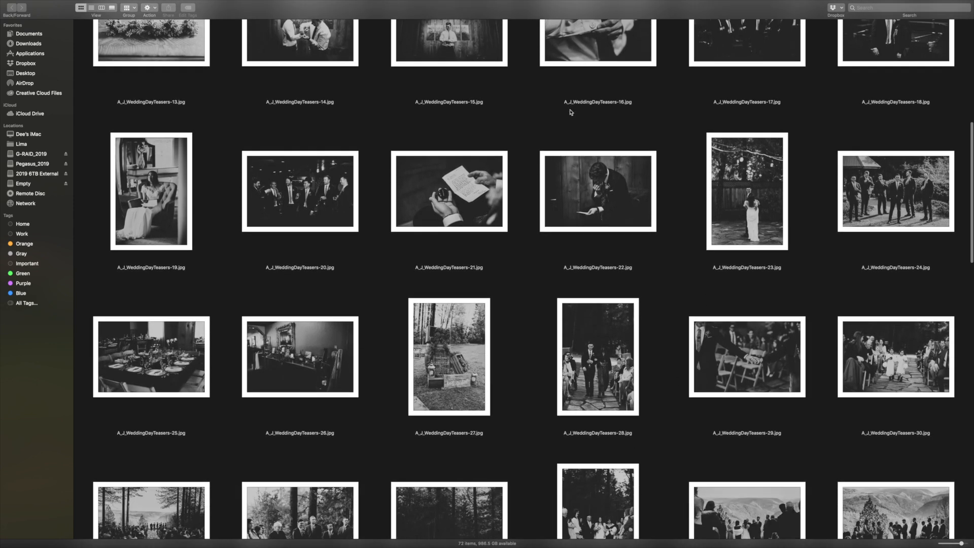
scroll(571, 112, "down", 9)
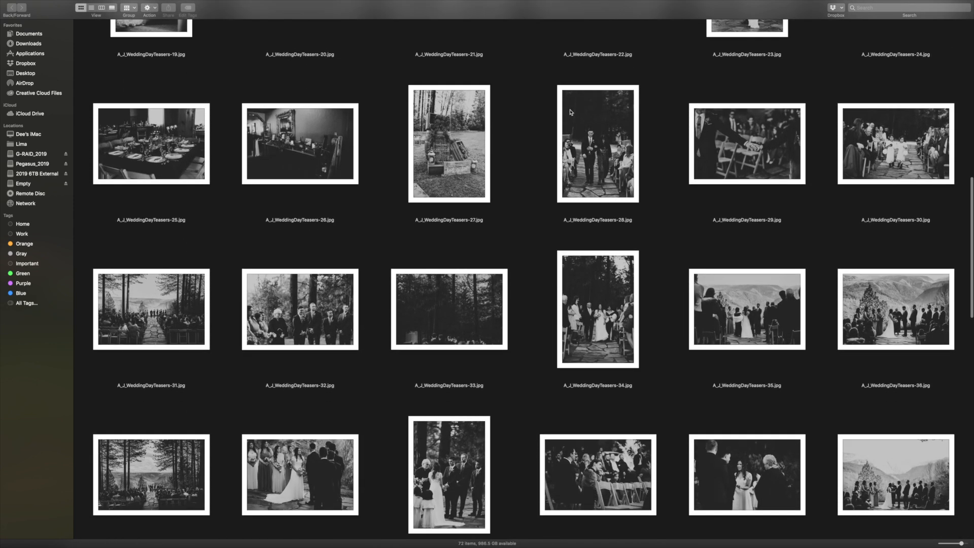
scroll(571, 112, "down", 4)
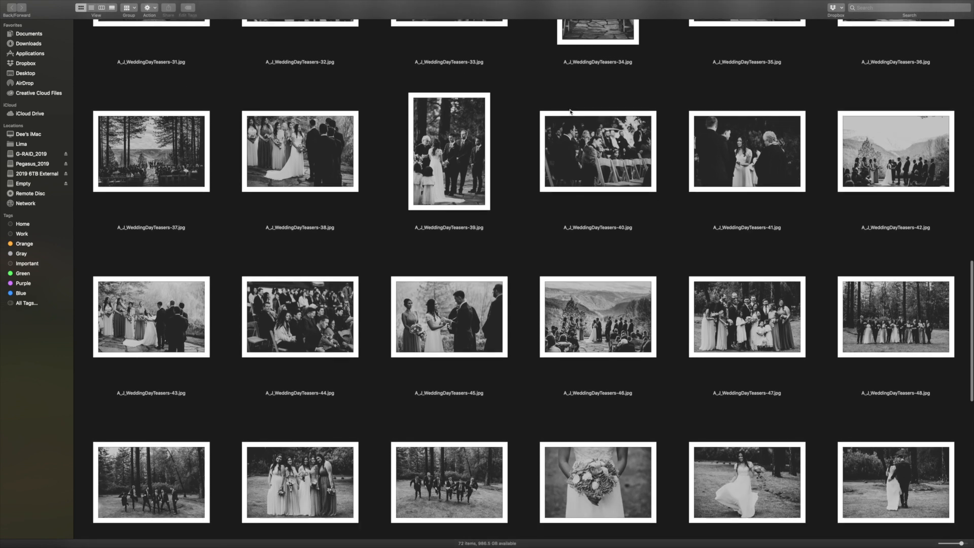
scroll(570, 112, "down", 9)
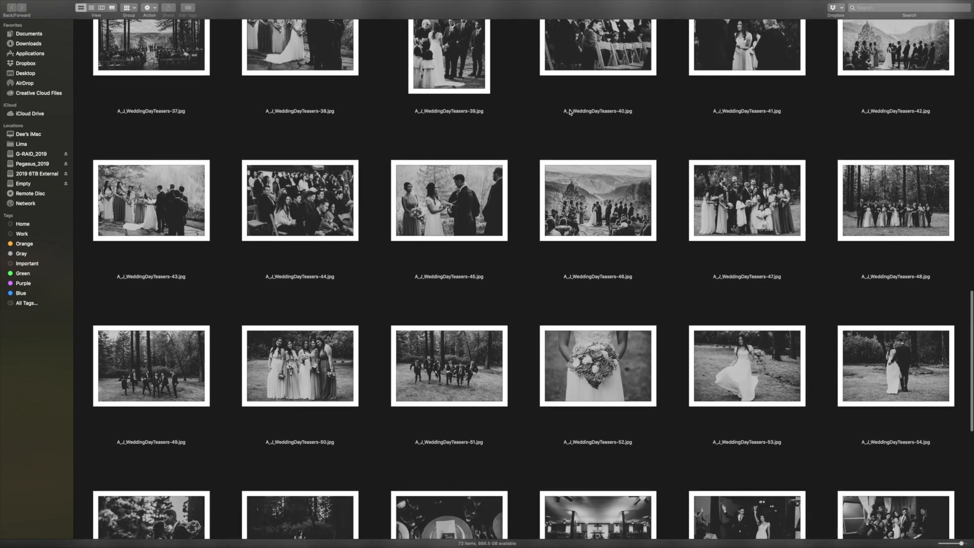
scroll(570, 112, "down", 3)
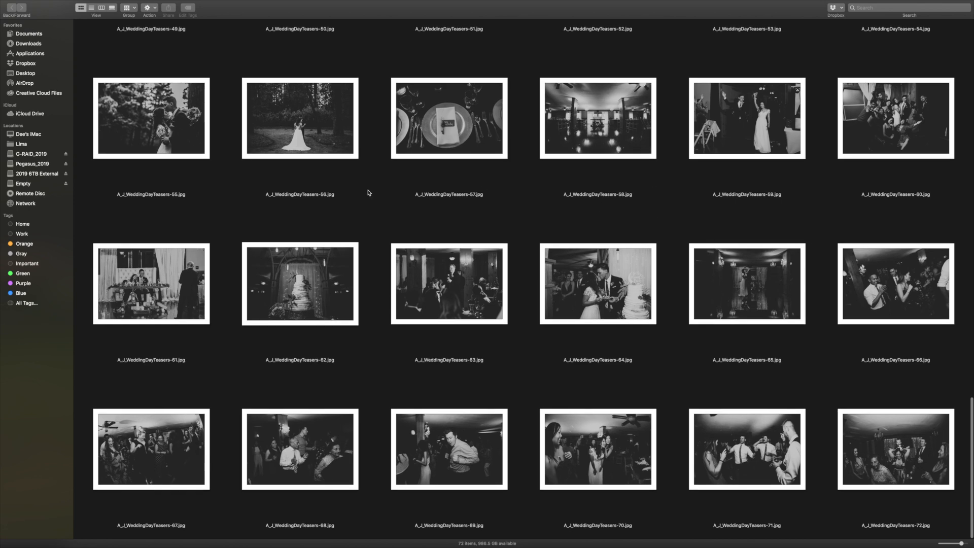
scroll(377, 188, "up", 20)
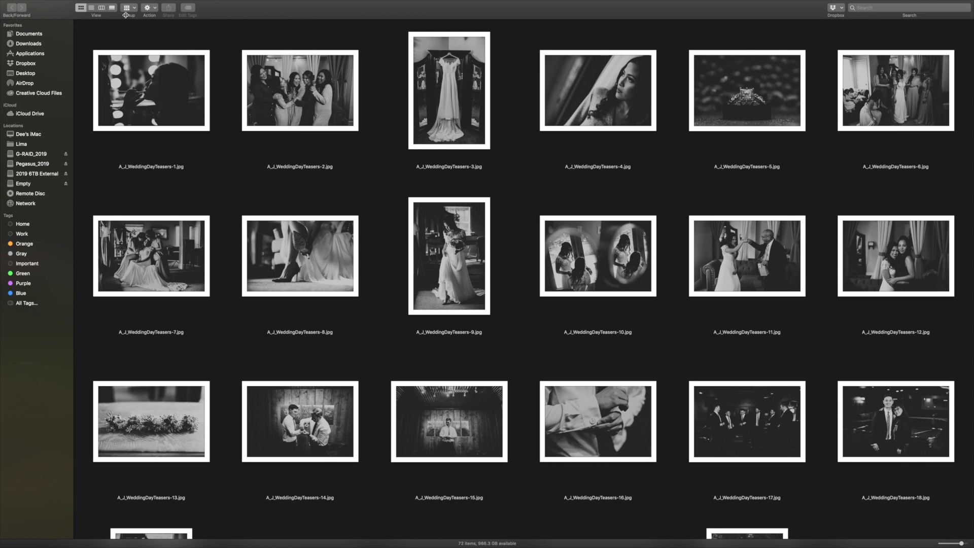
mouse_move(29, 4)
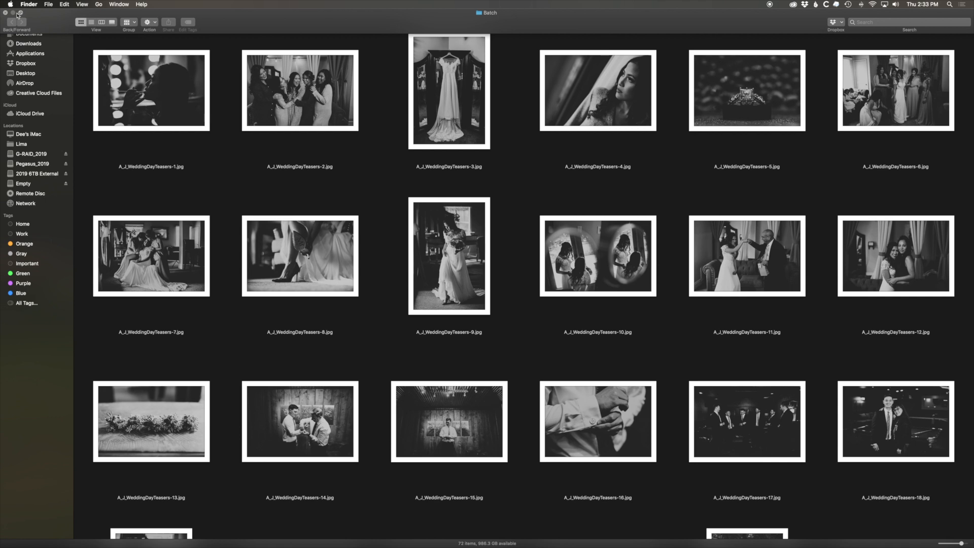
mouse_move(669, 546)
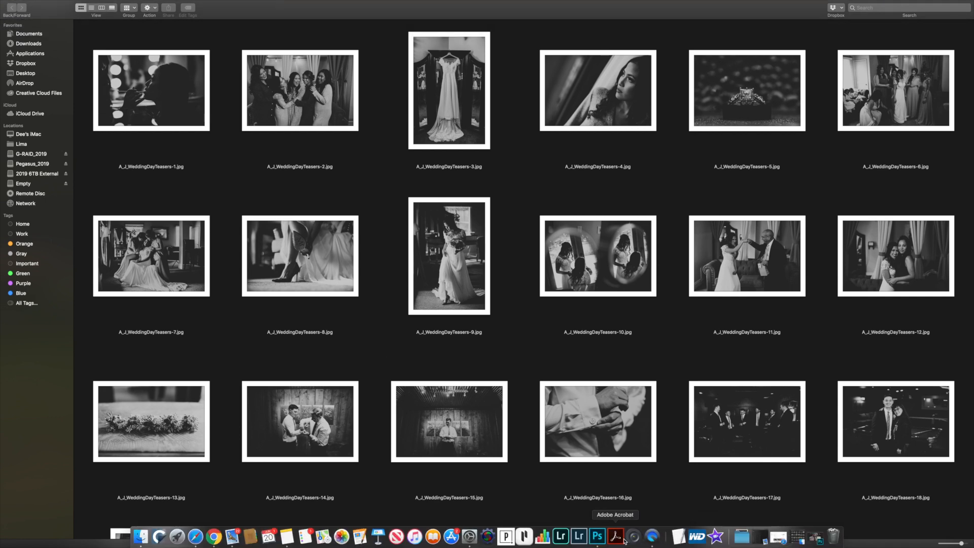
Switch to Photoshop and move its window up toward the upper edge of the desktop.
left_click(597, 536)
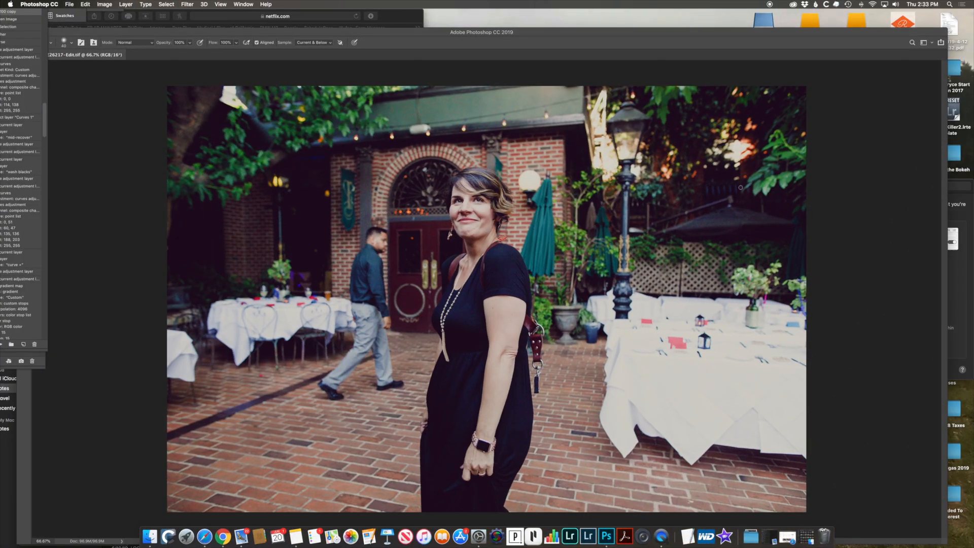
left_click_drag(721, 32, 721, 14)
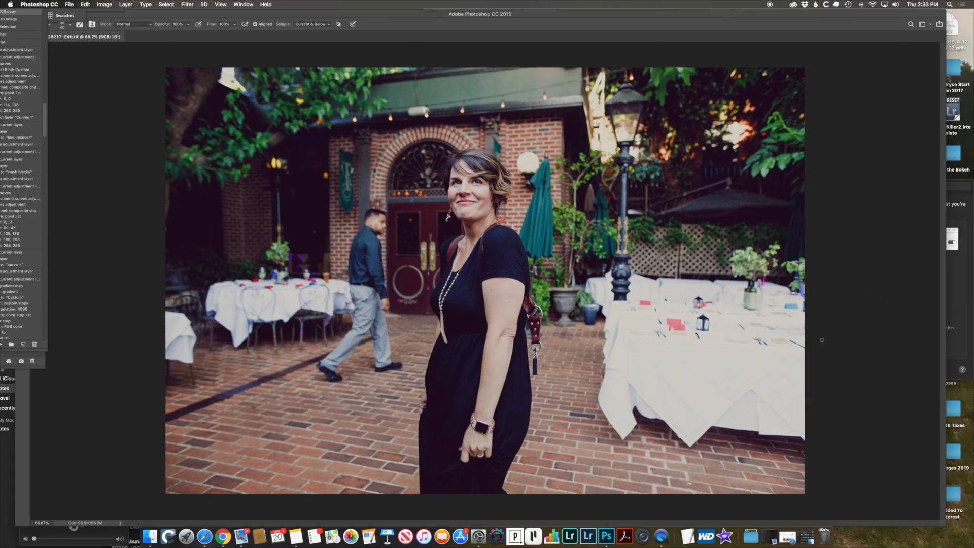
left_click(489, 155)
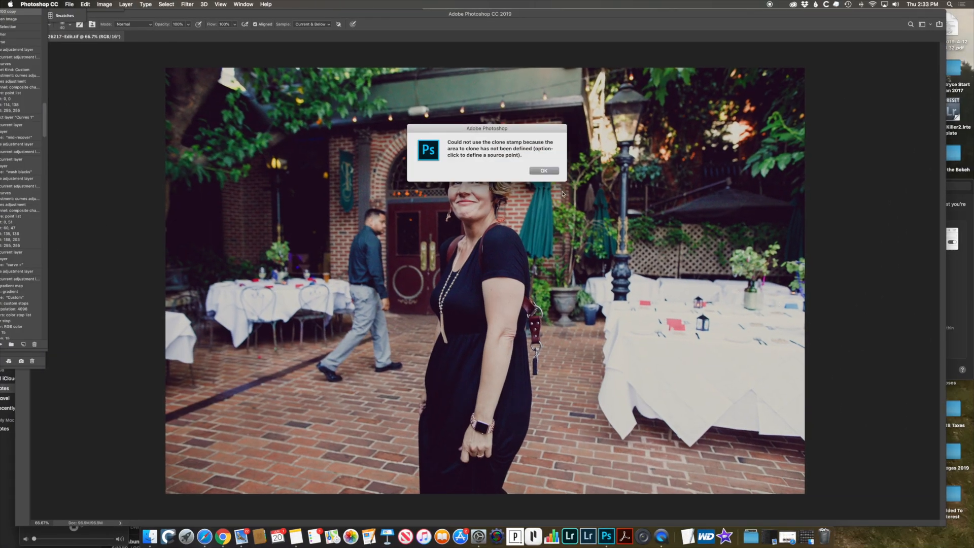
left_click(546, 171)
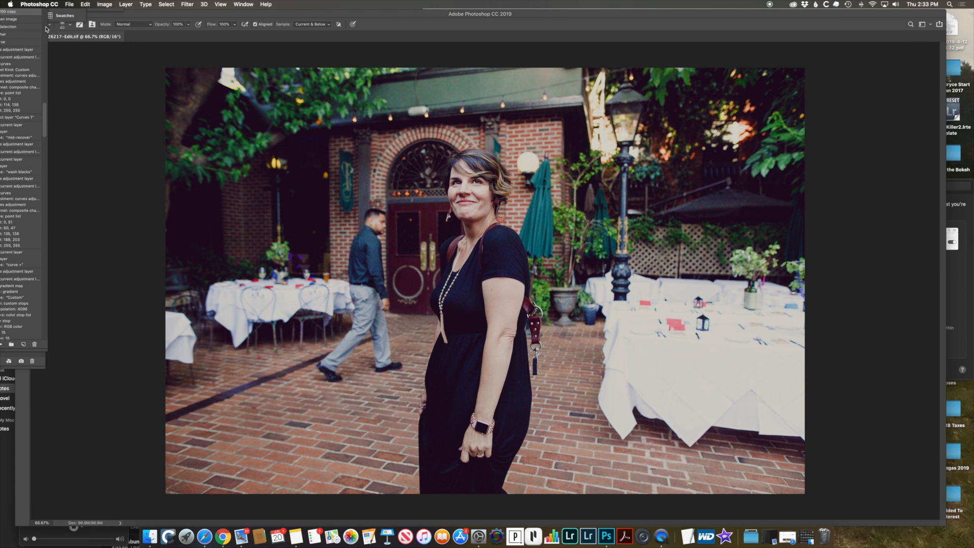
Reapply the Dee workspace to restore the panel layout.
left_click(265, 4)
mouse_move(244, 4)
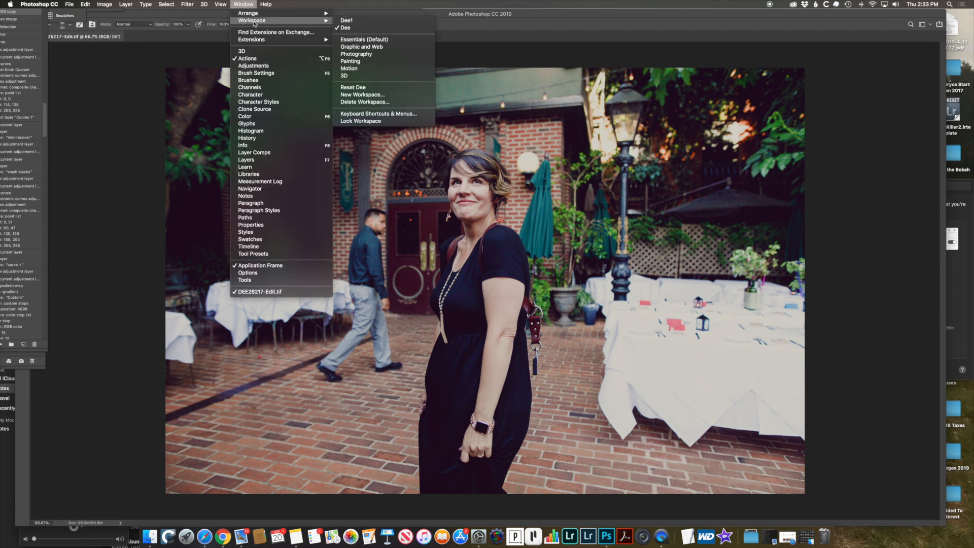
left_click(245, 4)
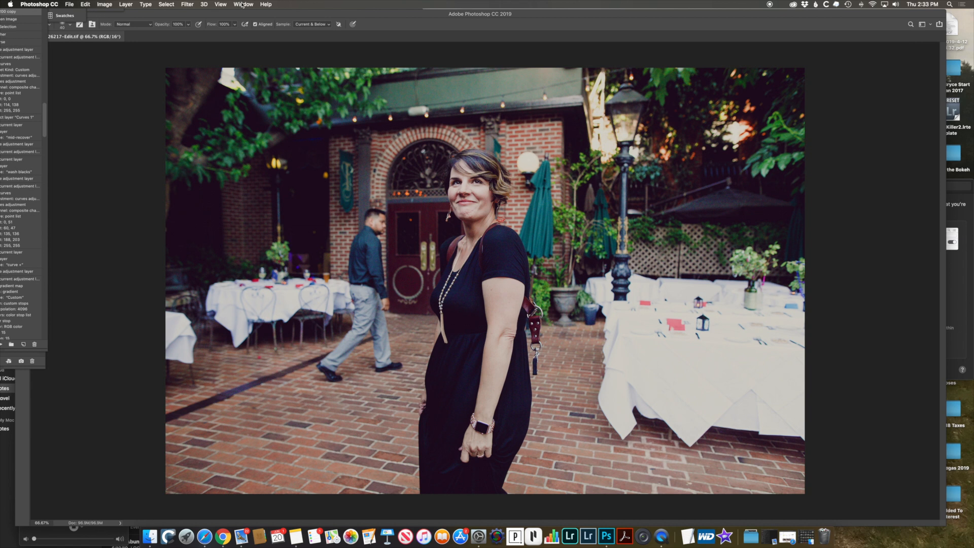
left_click(245, 4)
mouse_move(284, 20)
left_click(336, 28)
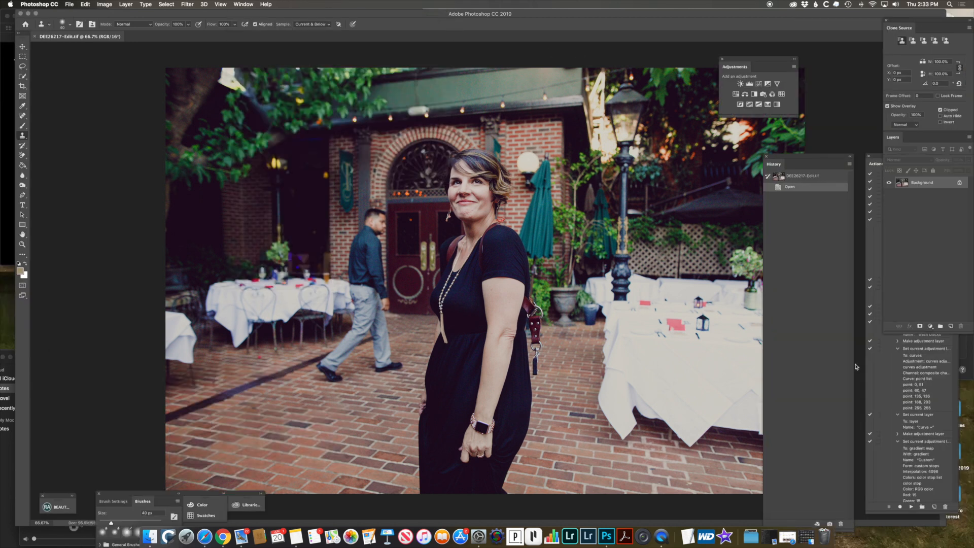
Bring the action list forward, collapse the "b&w | 3200 copy" action and duplicate it.
left_click(877, 510)
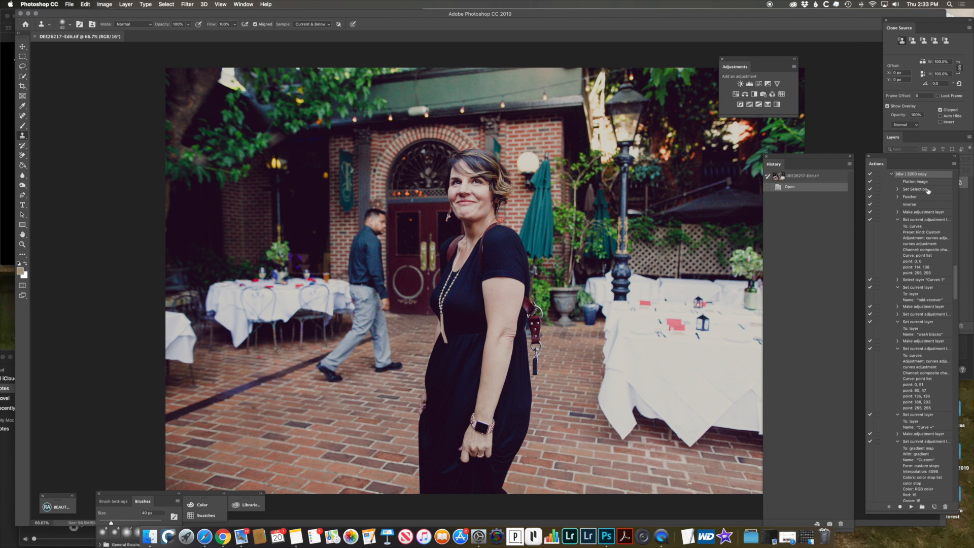
left_click(891, 174)
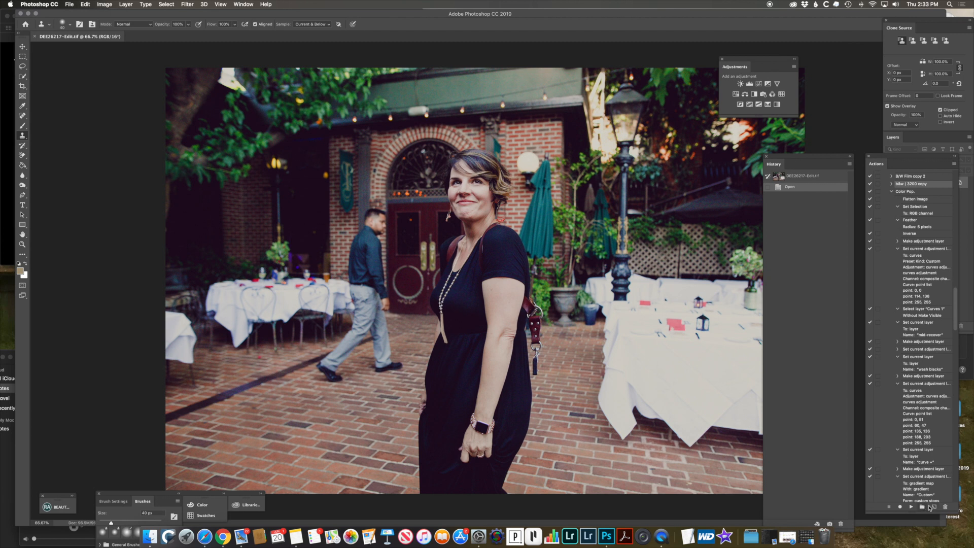
left_click(954, 164)
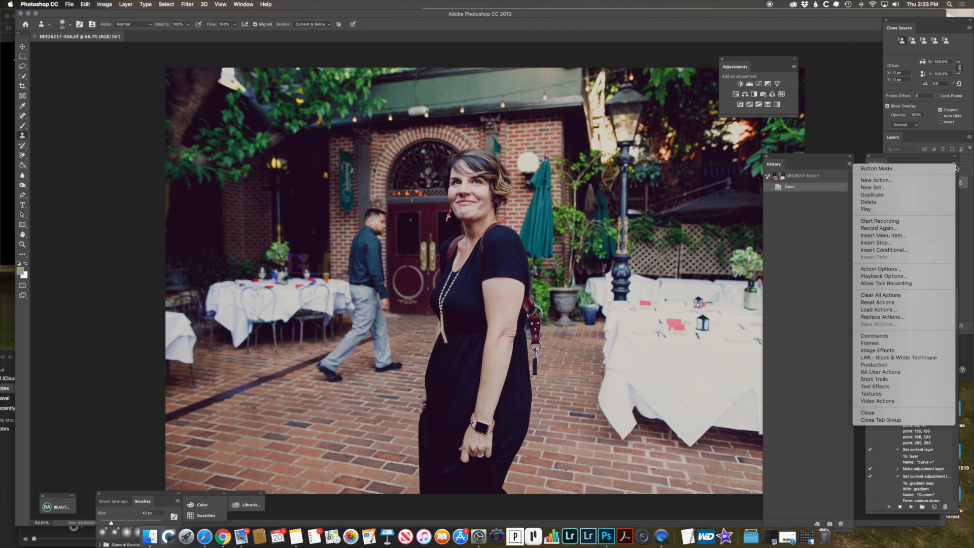
left_click(893, 195)
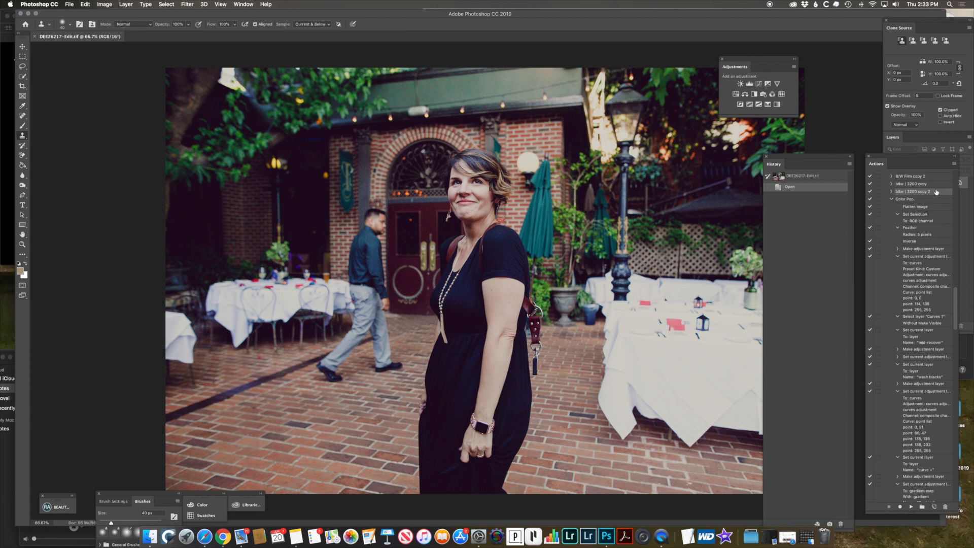
Rename the duplicated action "b&w | 3200 Batch Process".
double_click(932, 191)
left_click(497, 245)
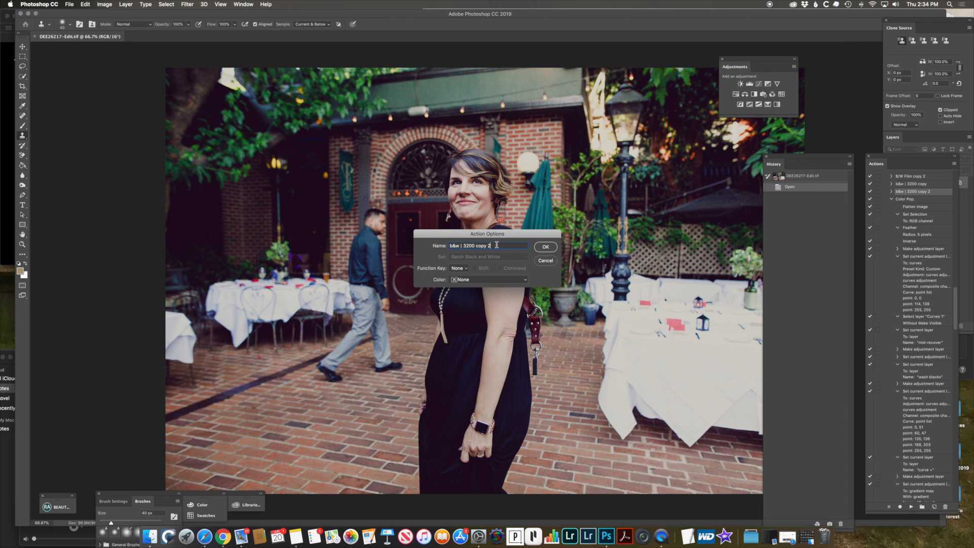
left_click_drag(497, 245, 476, 245)
type("Batch Process")
left_click(545, 247)
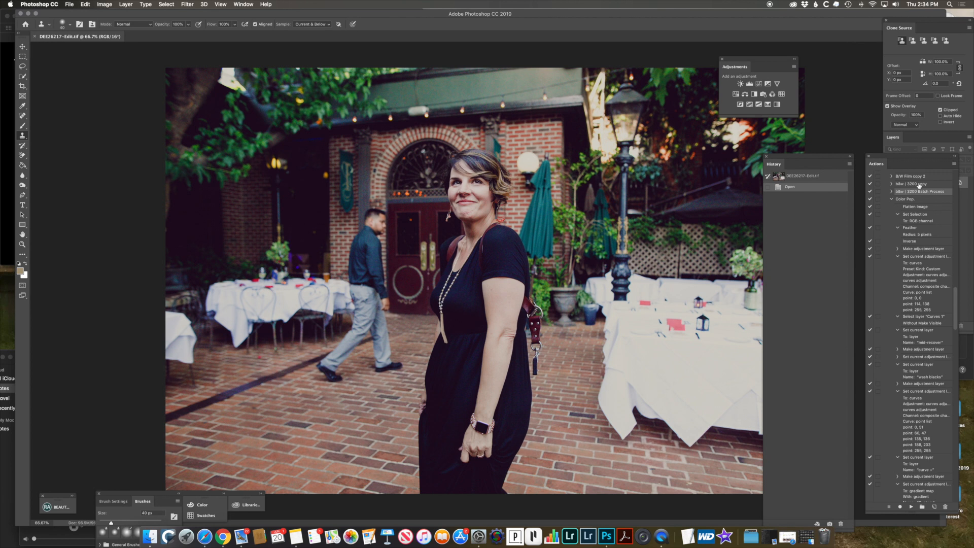
Expand the "b&w | 3200 Batch Process" action and examine its recorded commands, including the final Export and Close.
left_click(891, 193)
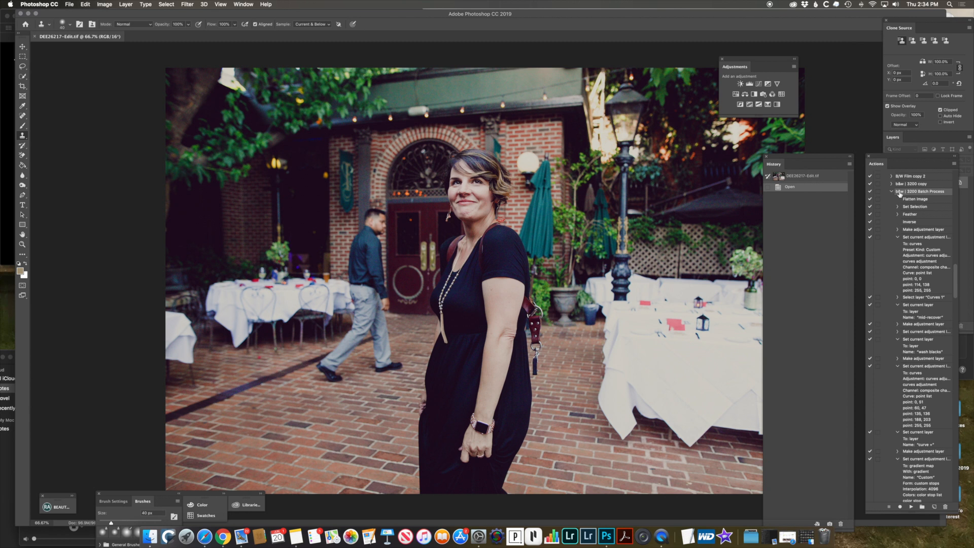
scroll(908, 204, "down", 3)
scroll(907, 203, "down", 12)
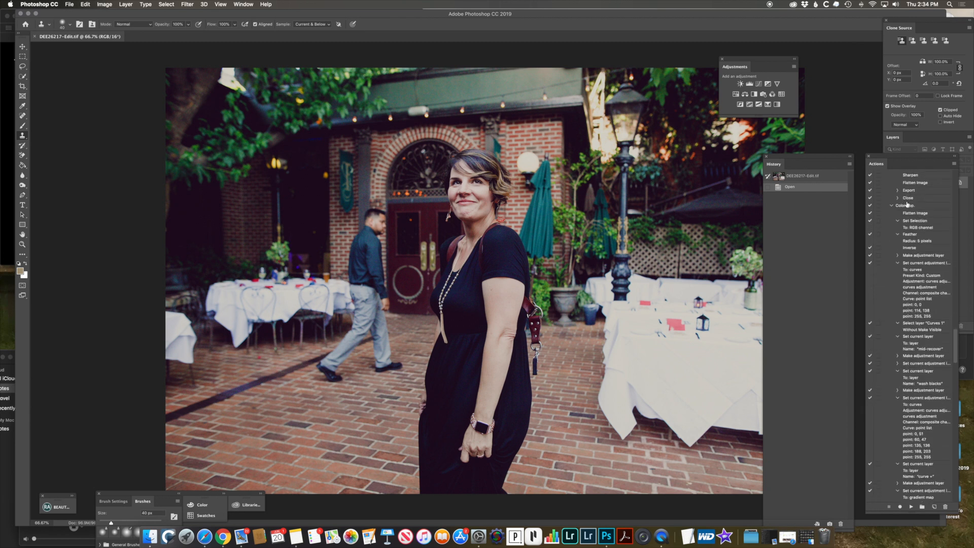
scroll(906, 210, "down", 11)
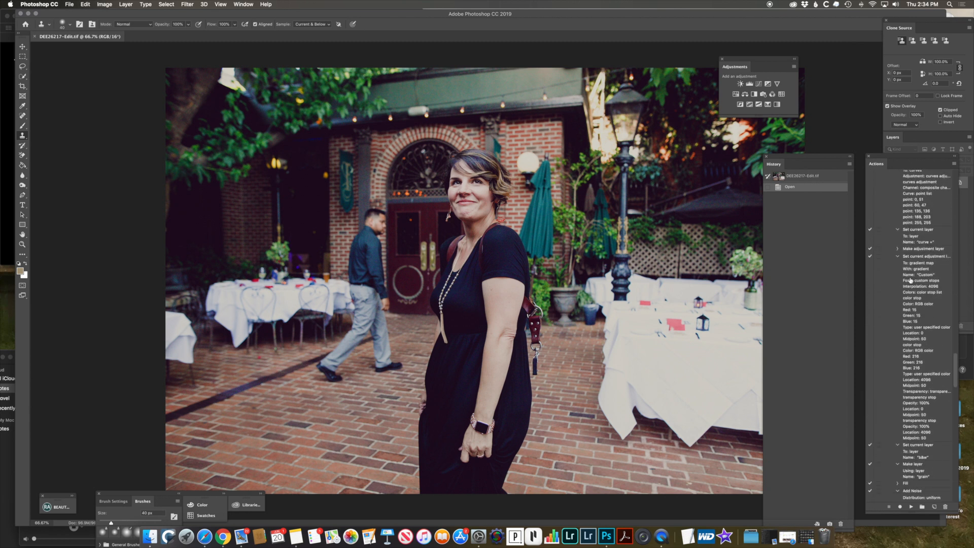
scroll(905, 330, "down", 14)
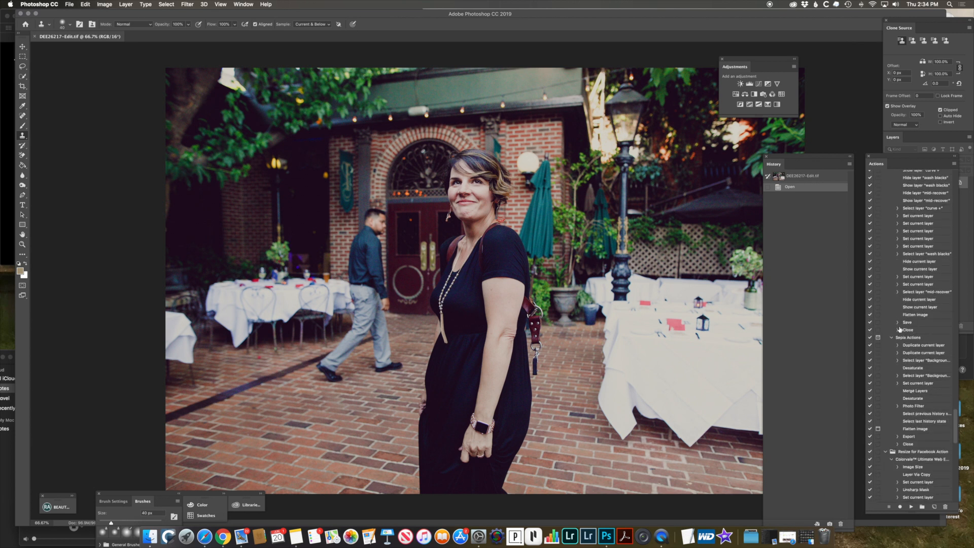
scroll(909, 329, "up", 15)
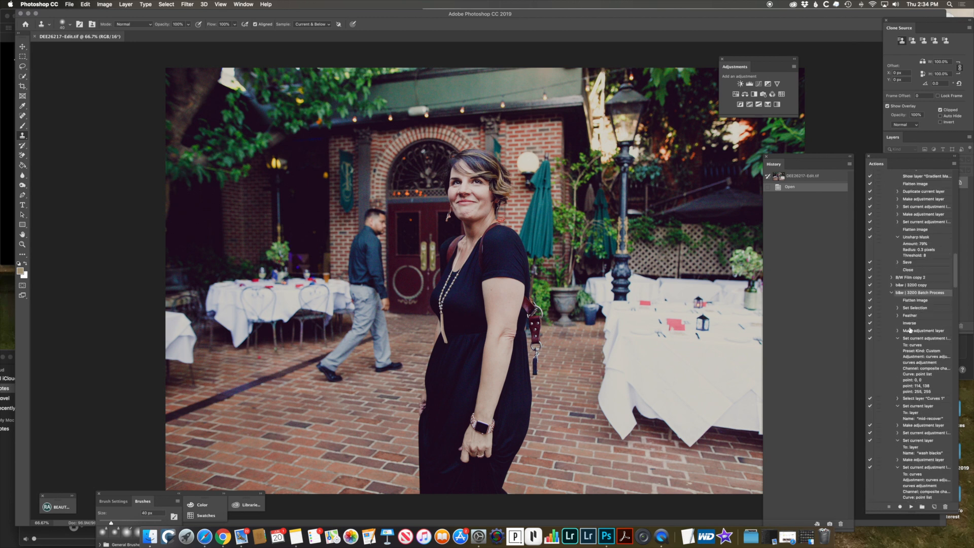
scroll(909, 329, "up", 2)
scroll(916, 285, "up", 3)
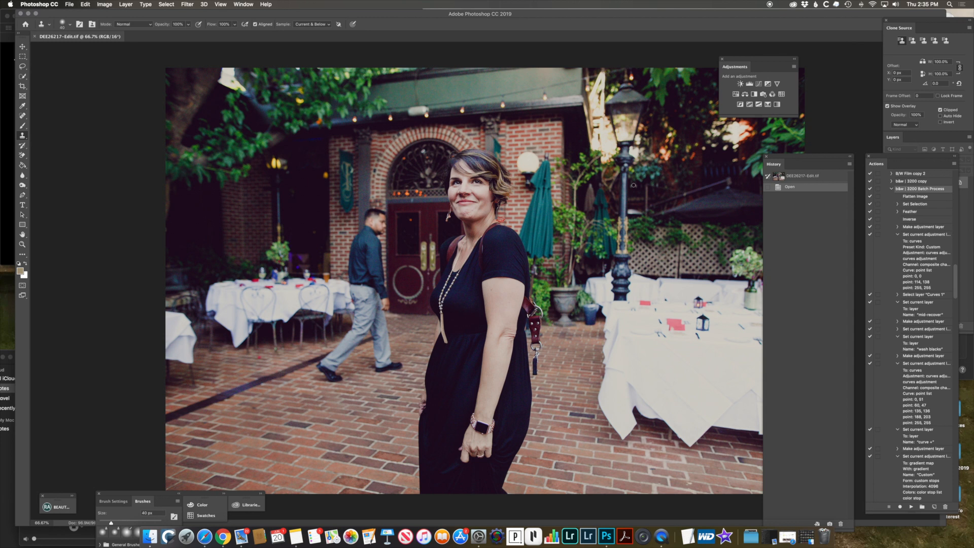
left_click(70, 4)
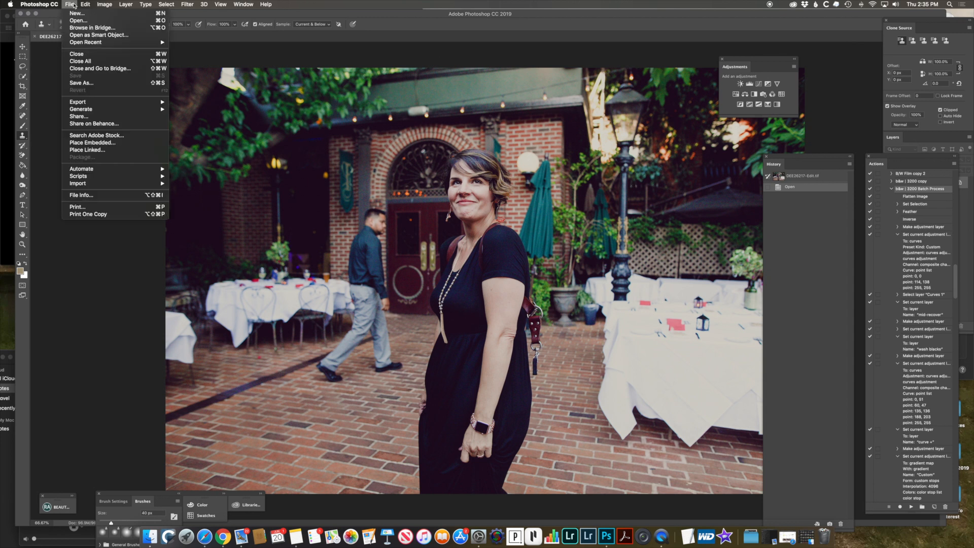
mouse_move(123, 168)
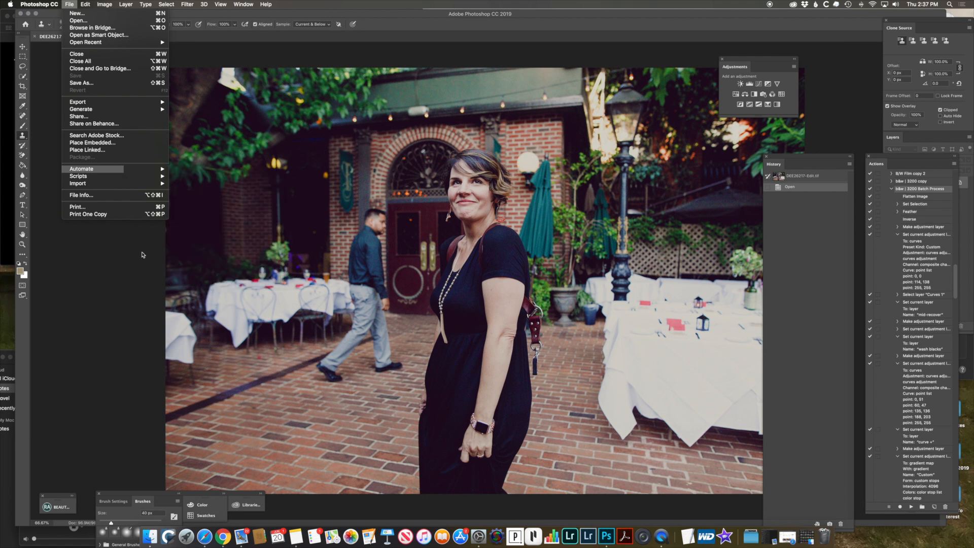
left_click(73, 539)
left_click(73, 526)
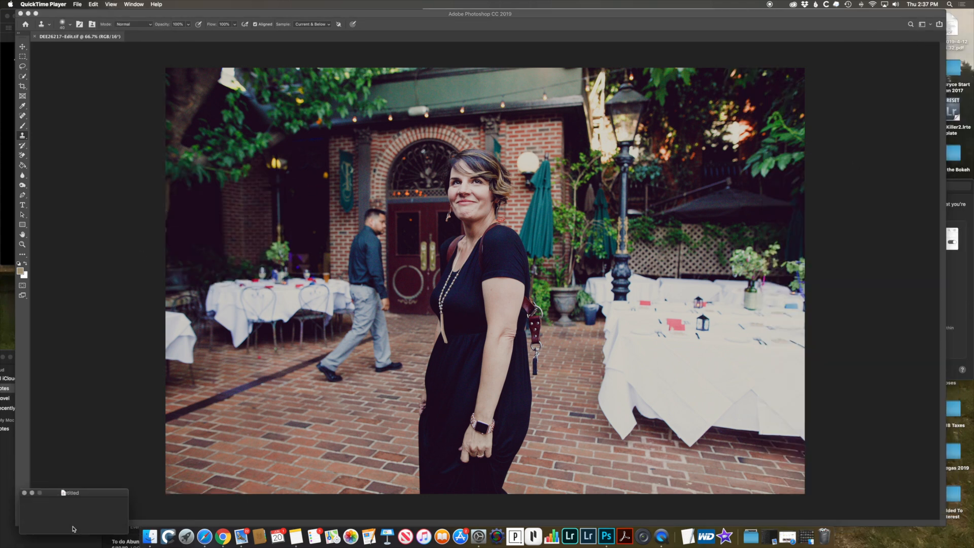